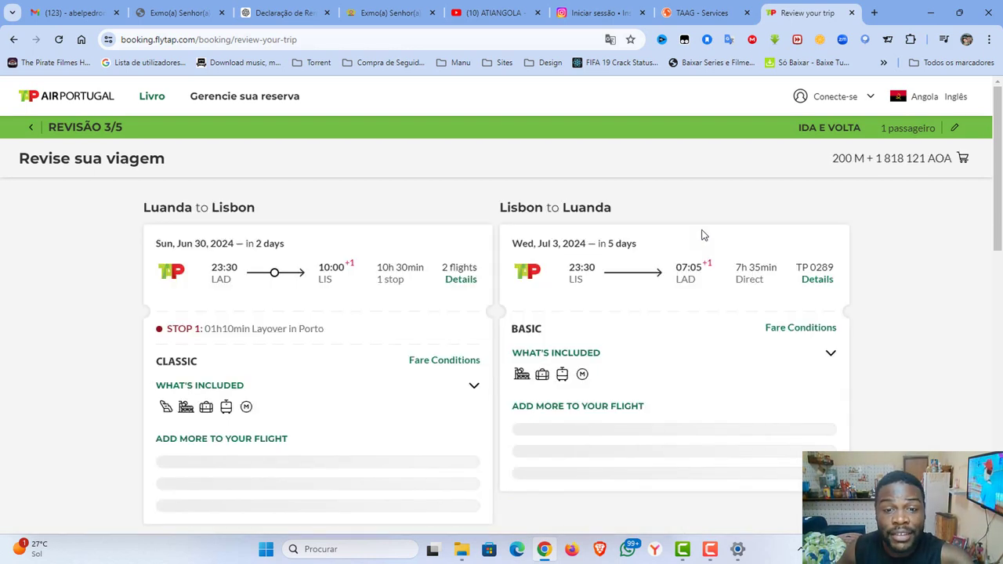
# Advance the TAAG booking from the Serviços page to seat selection.
pyautogui.scroll(-1, 504, 247)
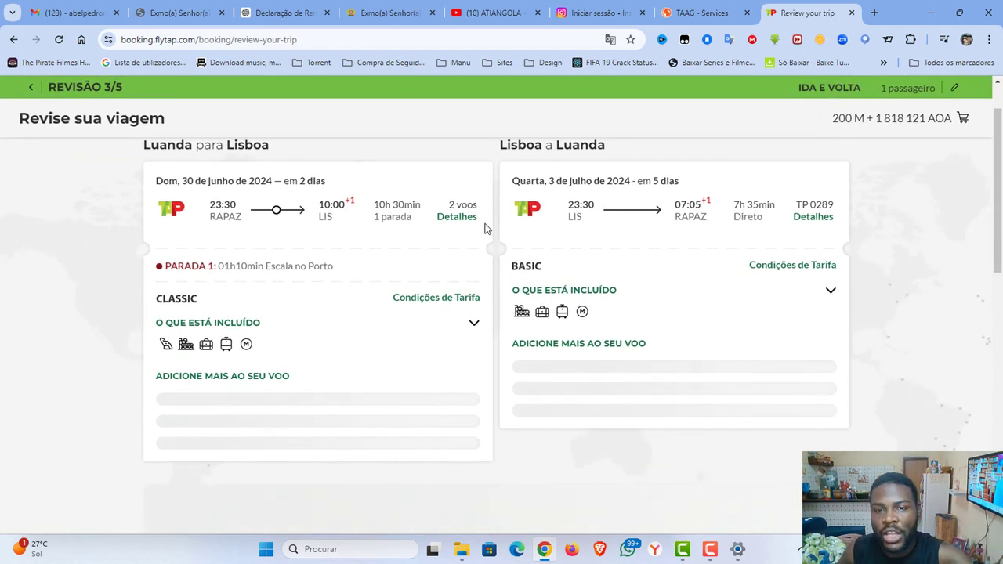
pyautogui.click(700, 12)
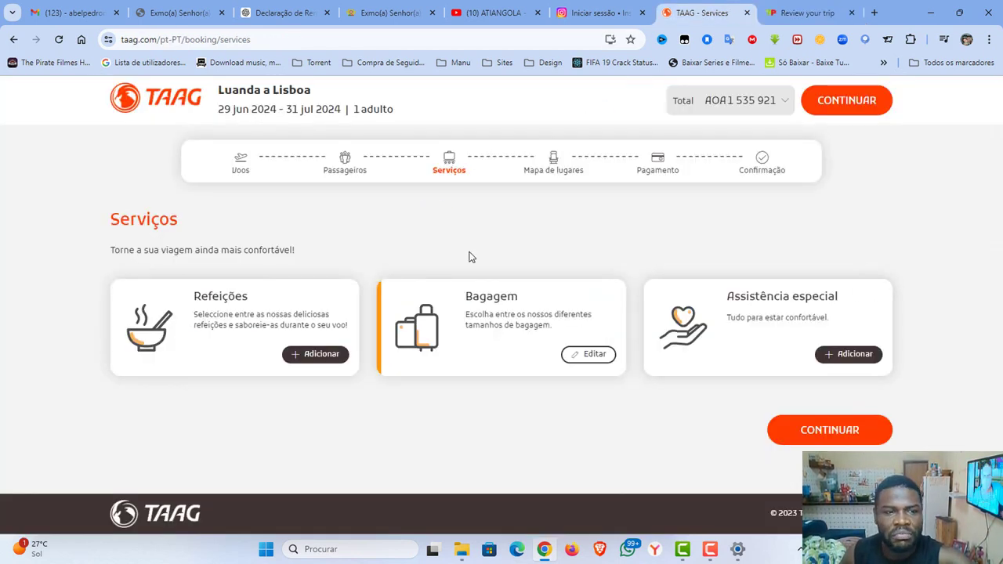
pyautogui.click(845, 430)
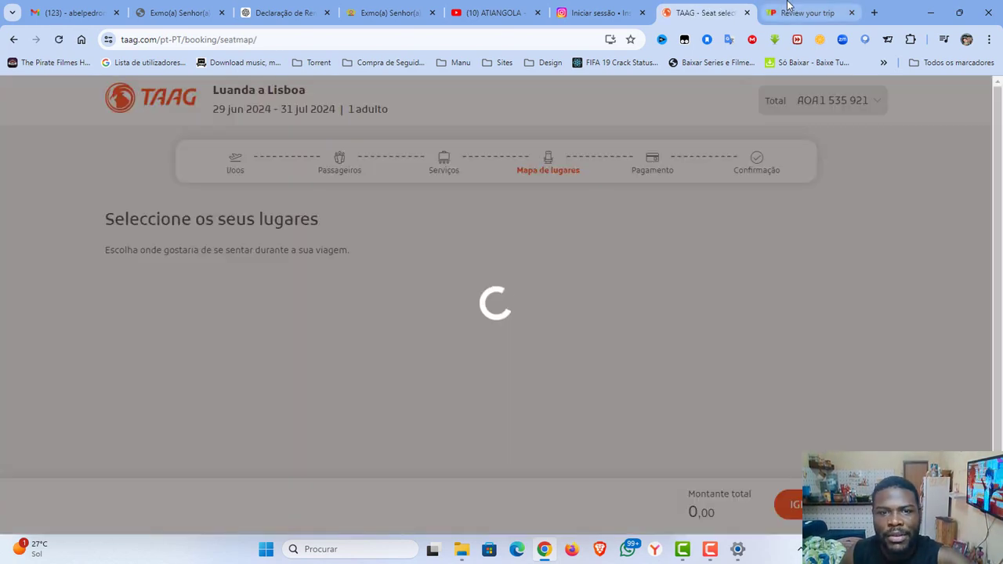
# Return to the TAP trip review and look over its fare cards and add-on prices.
pyautogui.click(788, 7)
pyautogui.scroll(-2, 441, 240)
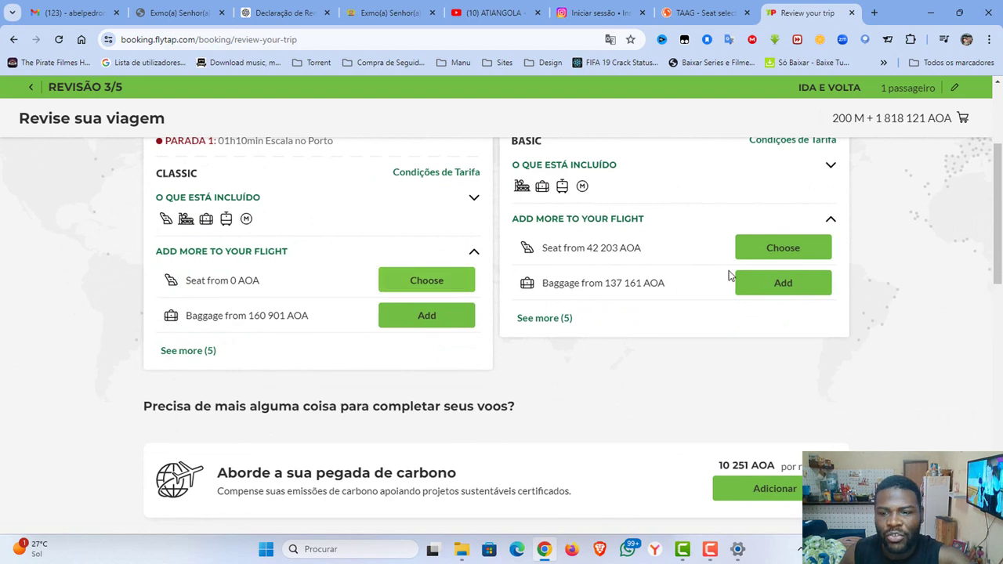
pyautogui.scroll(3, 729, 270)
pyautogui.scroll(-5, 870, 275)
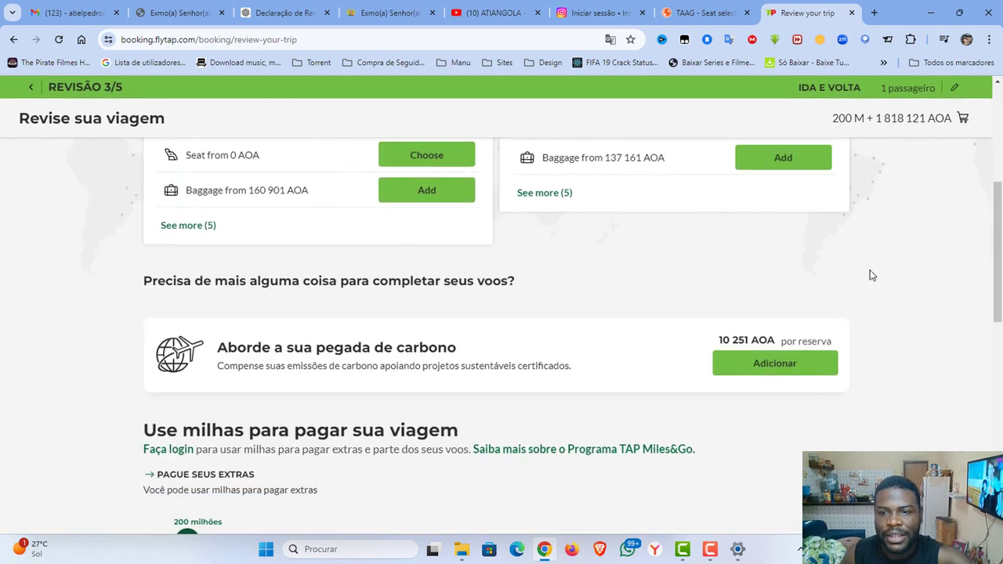
pyautogui.scroll(5, 872, 275)
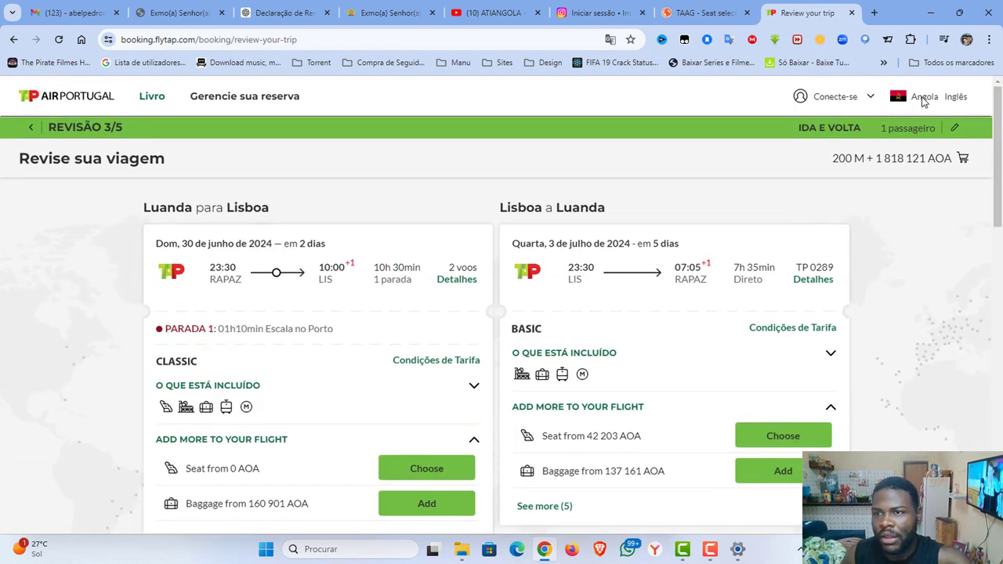
pyautogui.scroll(-6, 938, 237)
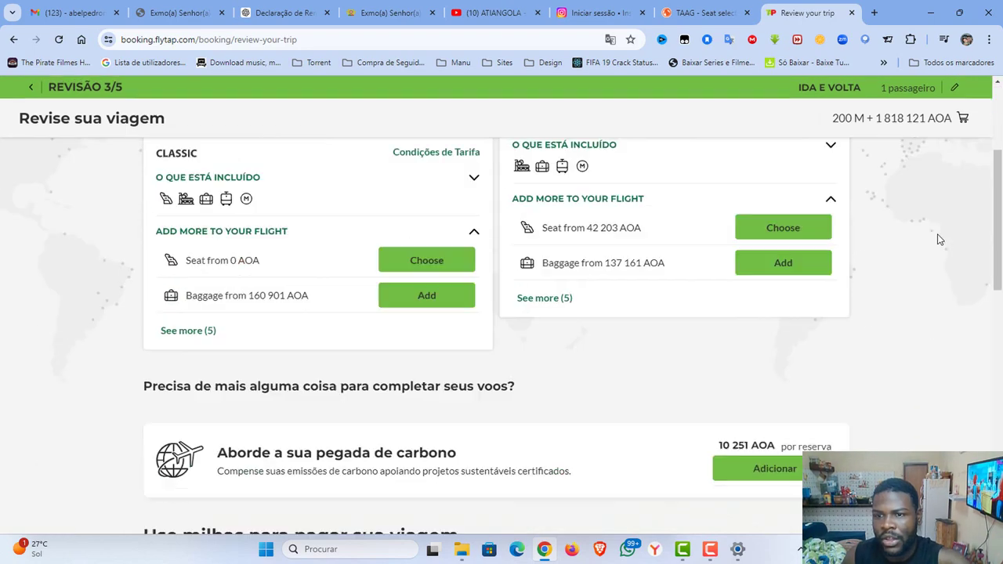
pyautogui.scroll(-1, 862, 253)
pyautogui.scroll(3, 817, 258)
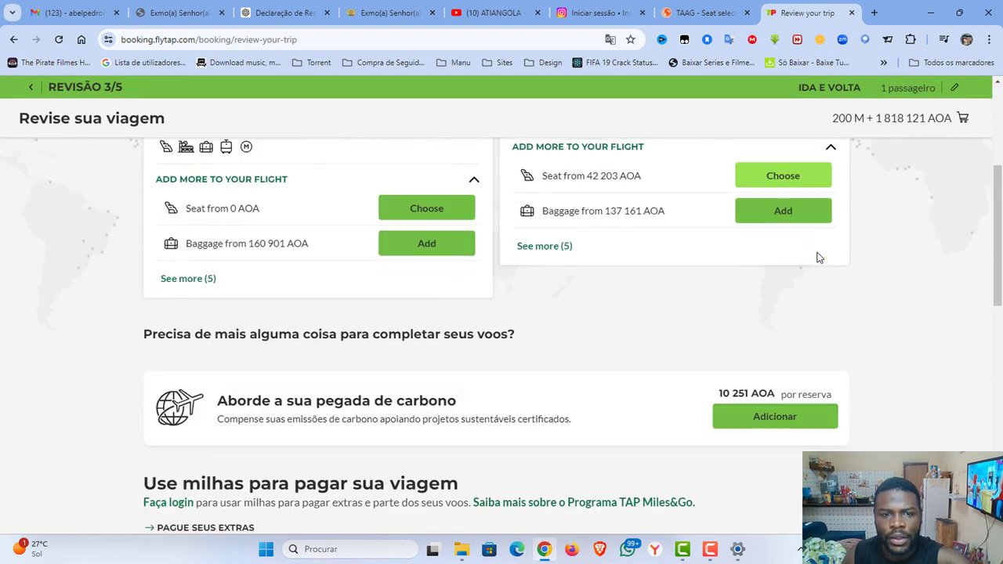
pyautogui.scroll(-6, 784, 262)
# Continue the TAP booking through the extras step, skipping car hire, to payment.
pyautogui.click(530, 282)
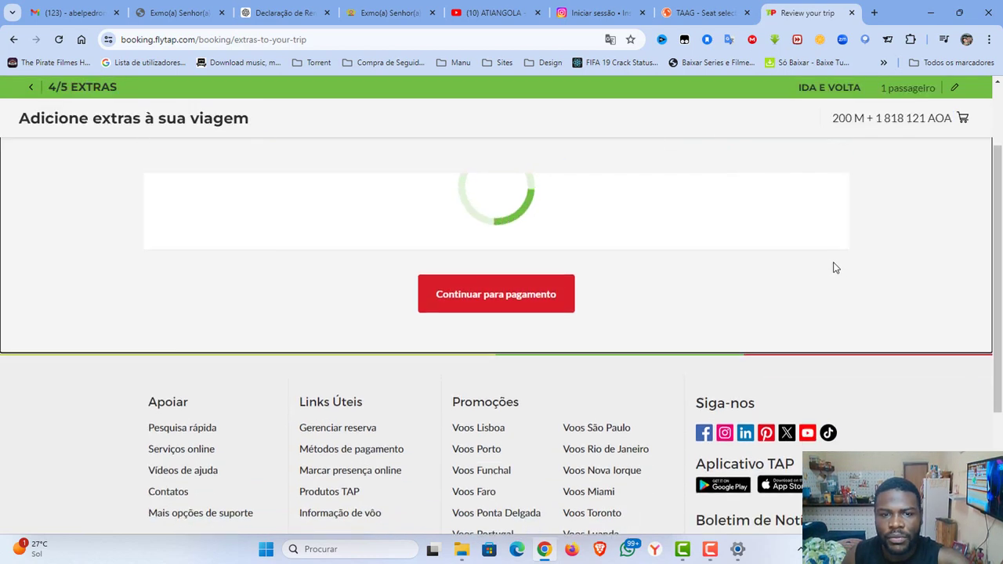
pyautogui.scroll(-1, 894, 276)
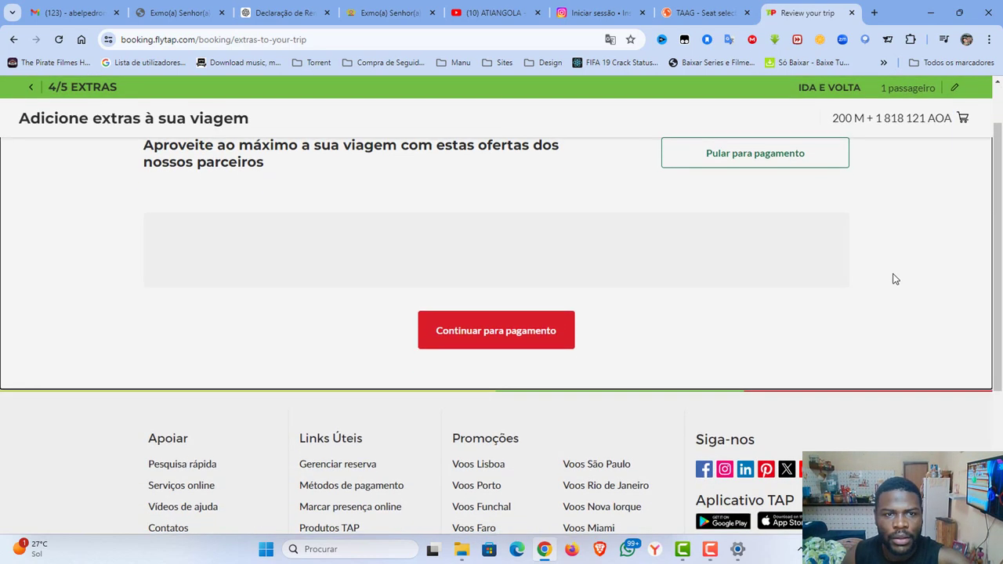
pyautogui.scroll(-3, 895, 279)
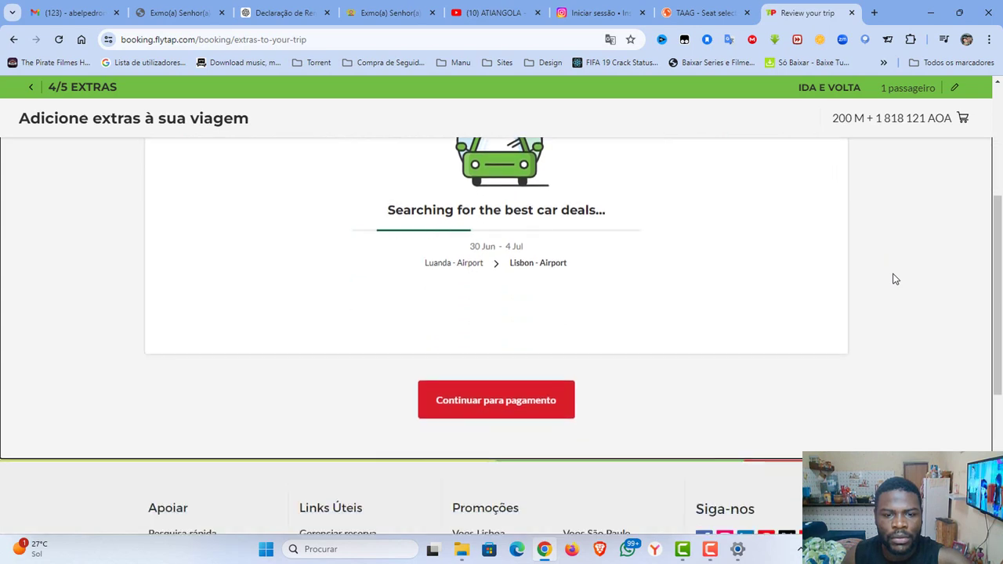
pyautogui.scroll(3, 896, 279)
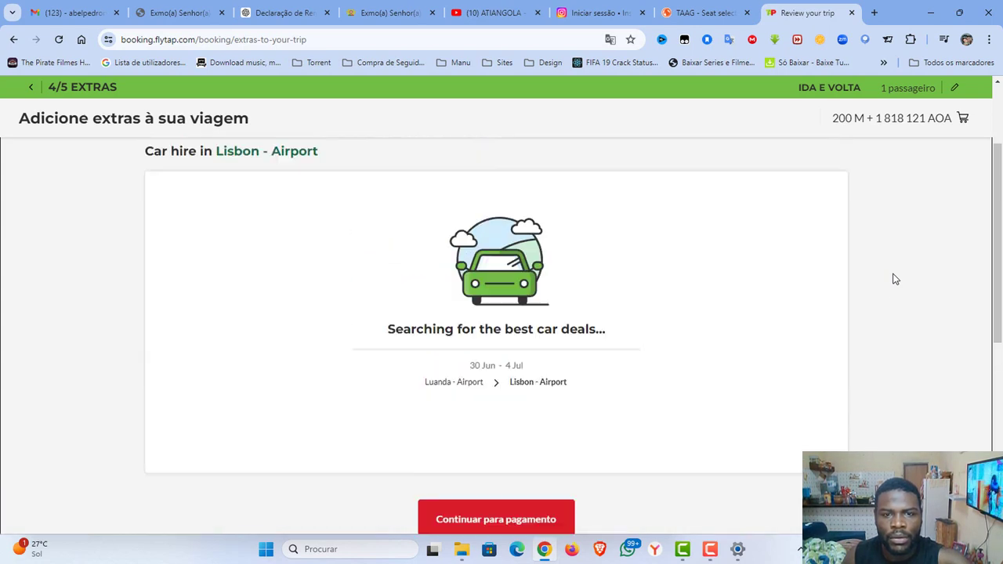
pyautogui.scroll(-5, 896, 279)
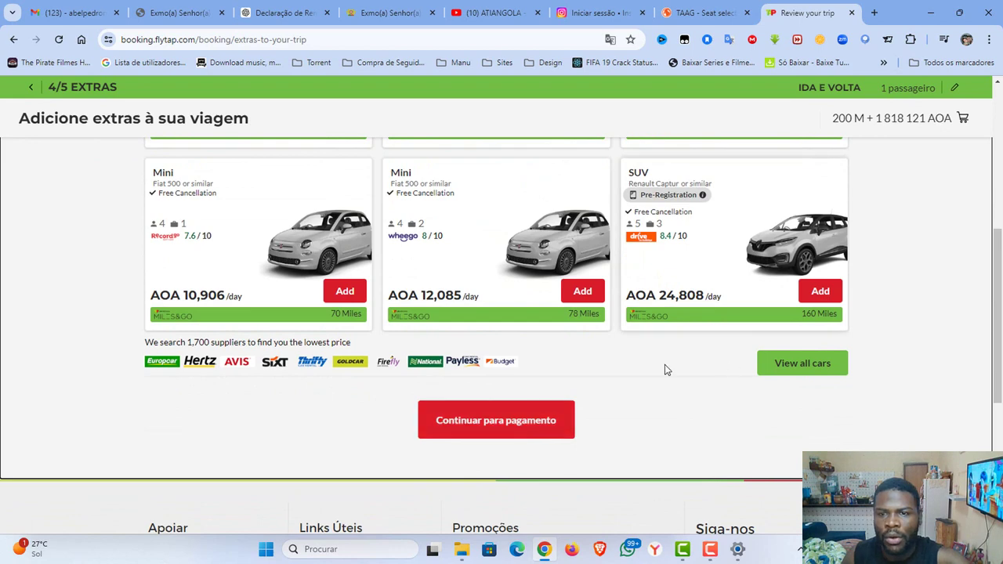
pyautogui.click(523, 425)
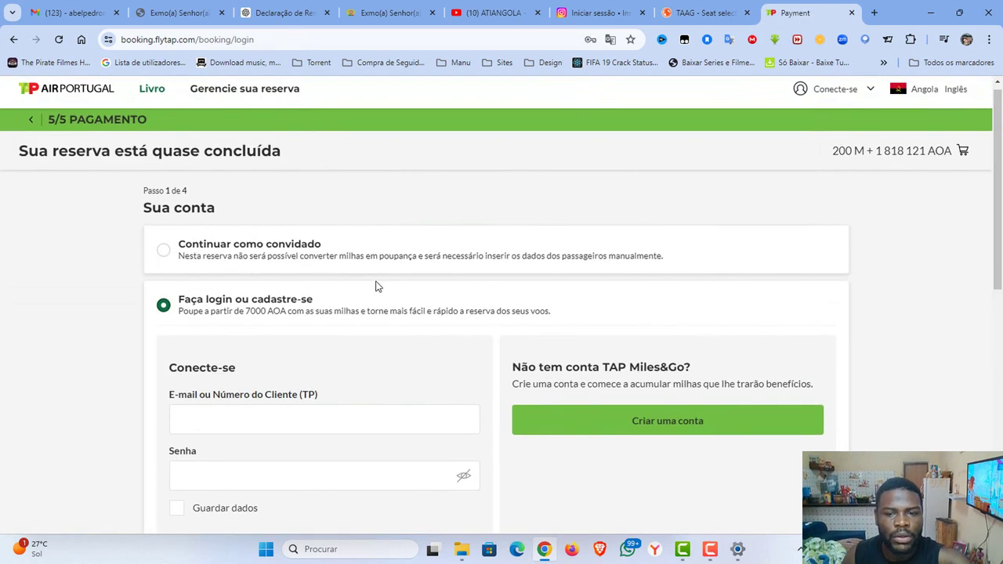
pyautogui.scroll(-5, 376, 286)
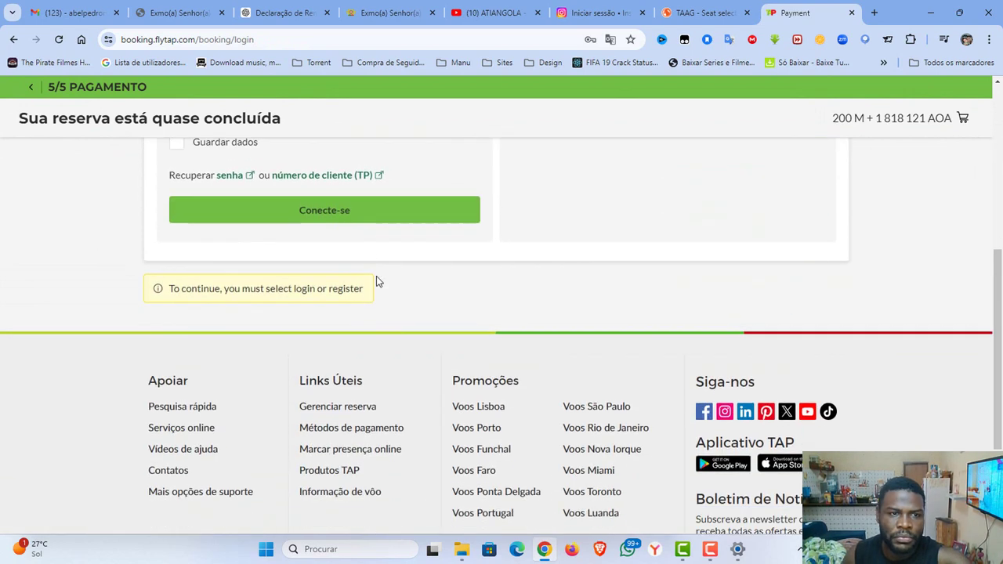
pyautogui.scroll(4, 377, 280)
pyautogui.scroll(-1, 376, 280)
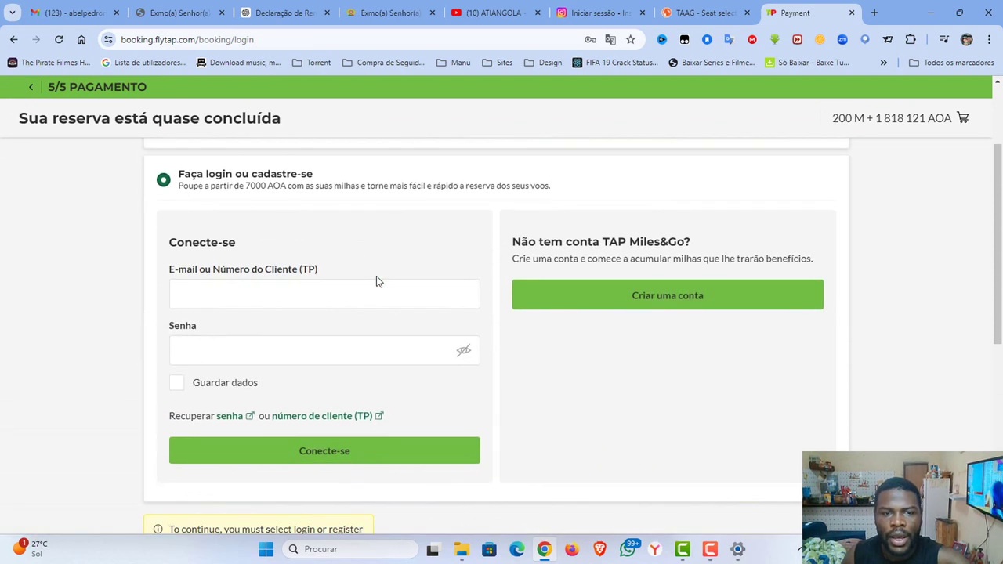
# Sign in to the TAP account with the saved e-mail and password, with Guardar dados ticked.
pyautogui.click(239, 292)
pyautogui.click(306, 330)
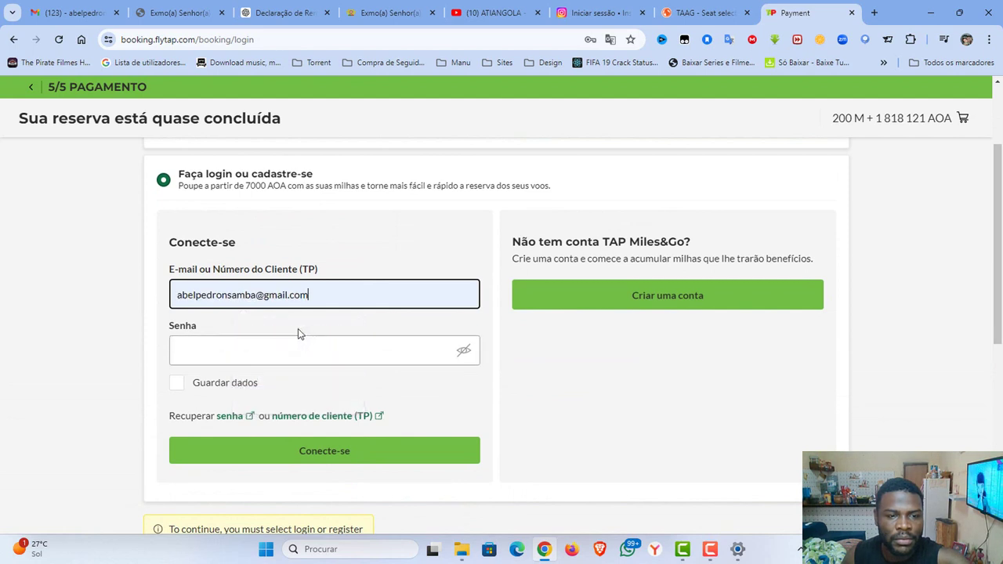
pyautogui.click(285, 348)
pyautogui.click(290, 389)
pyautogui.click(210, 383)
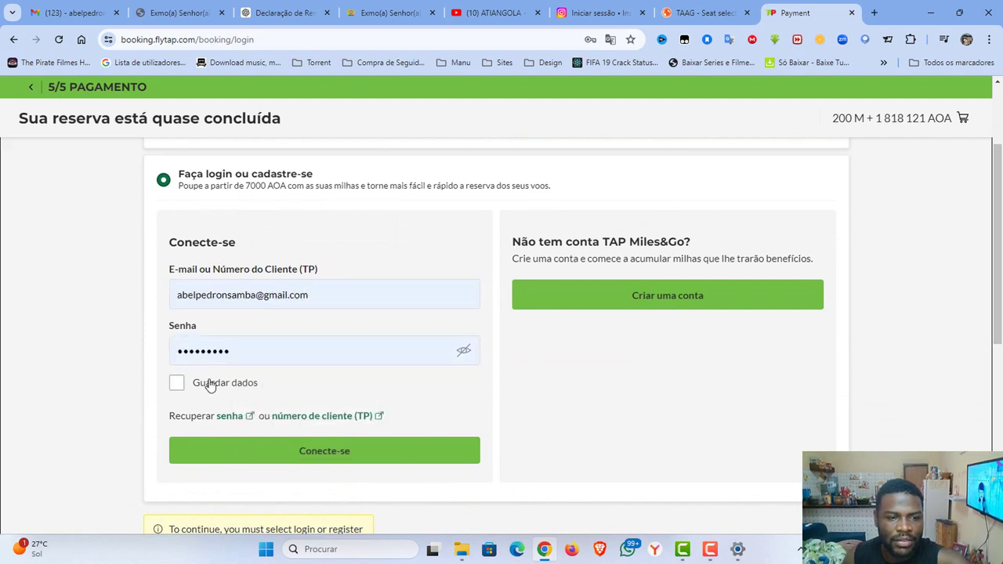
pyautogui.click(267, 459)
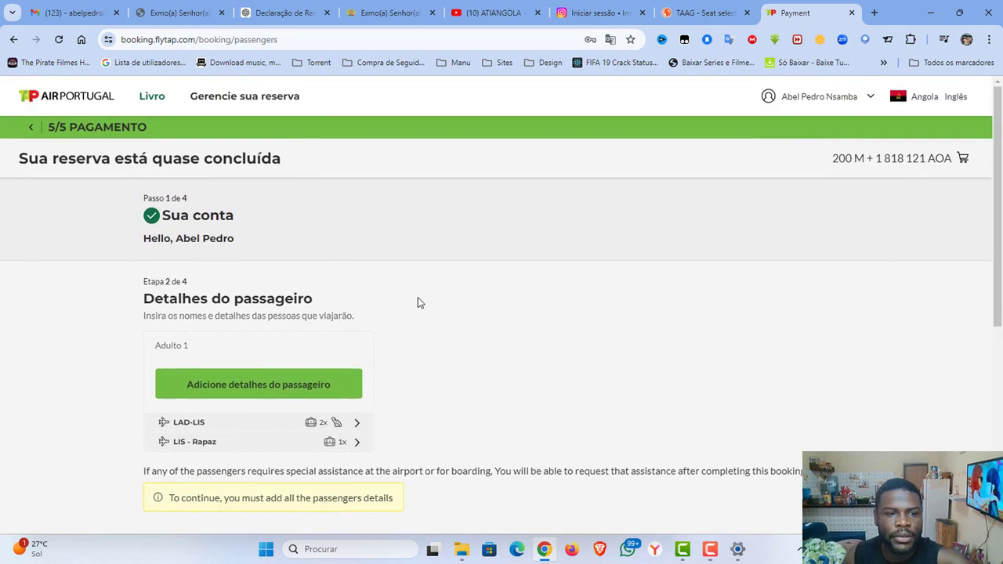
pyautogui.scroll(-2, 418, 302)
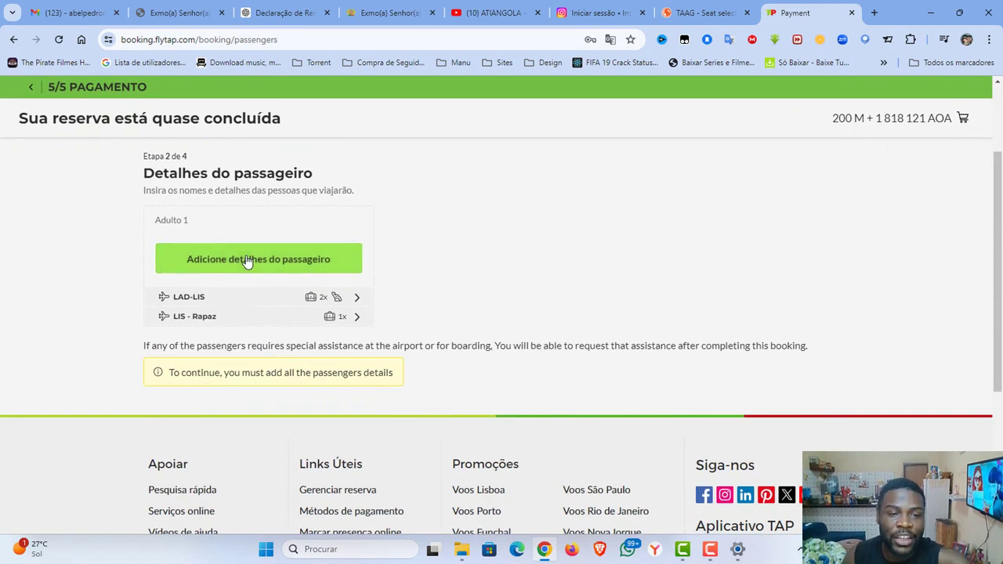
# Fill in adult 1's details: title Sra, saved first name and surname, and gender Fêmea.
pyautogui.click(218, 254)
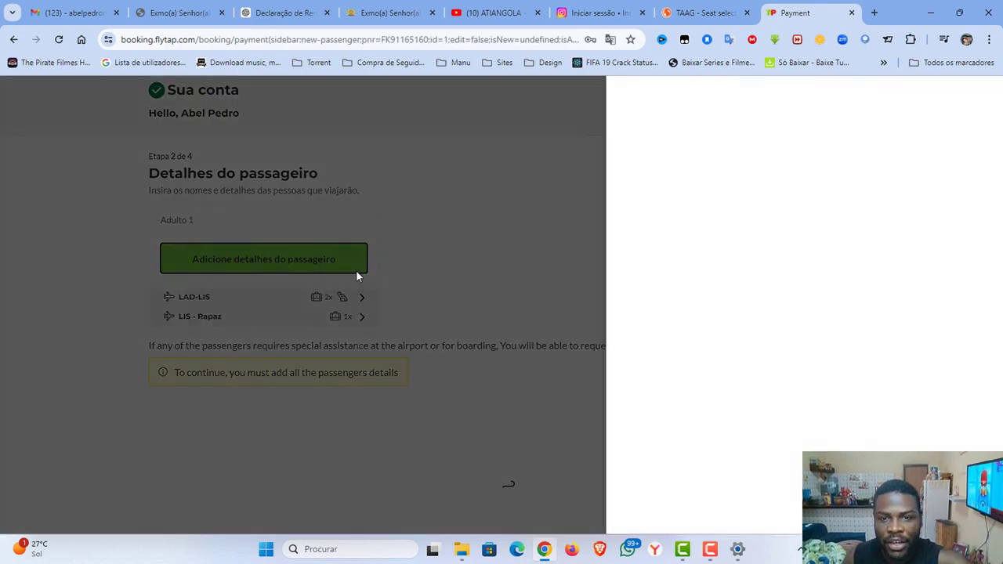
pyautogui.click(288, 267)
pyautogui.click(721, 286)
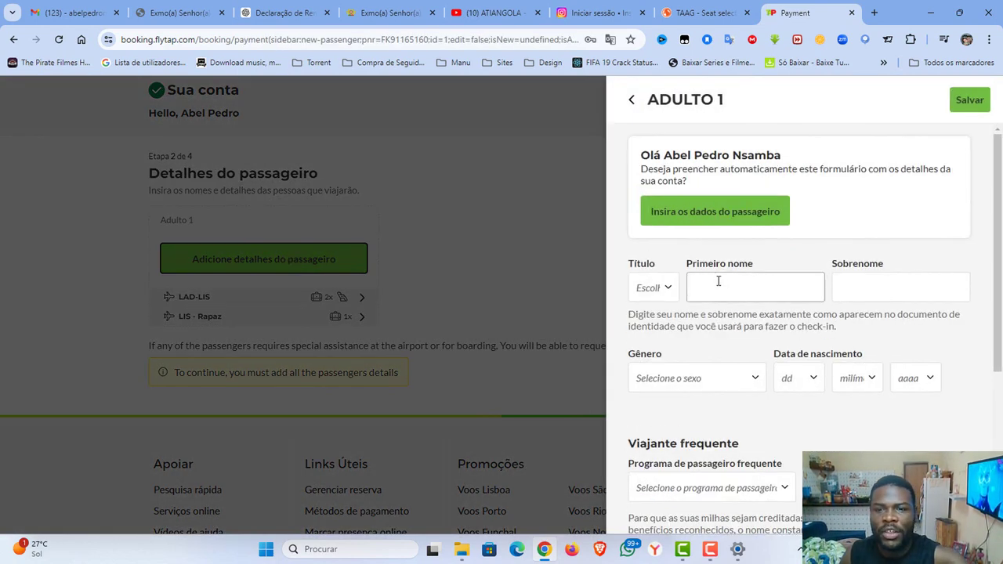
pyautogui.click(648, 287)
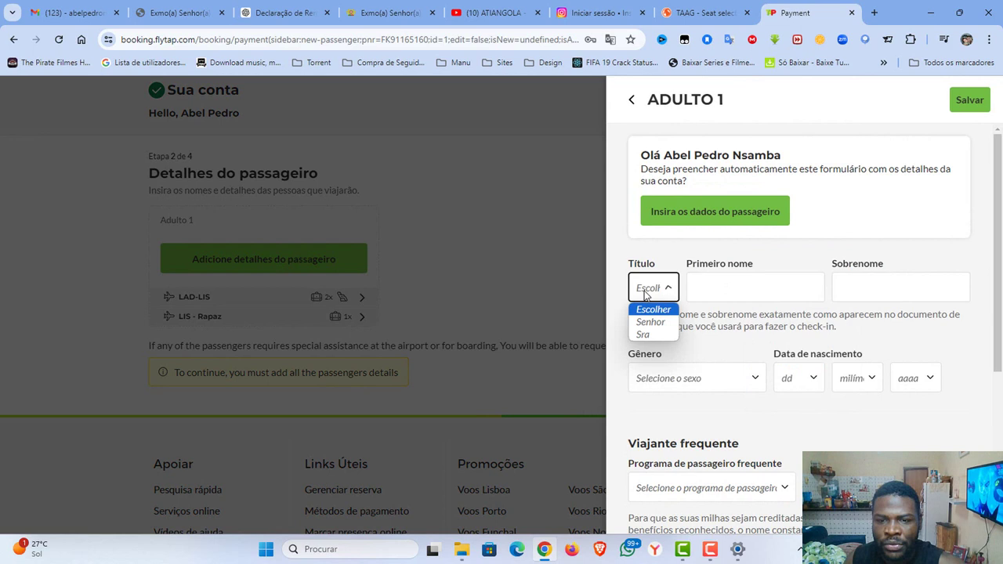
pyautogui.click(648, 331)
pyautogui.click(732, 289)
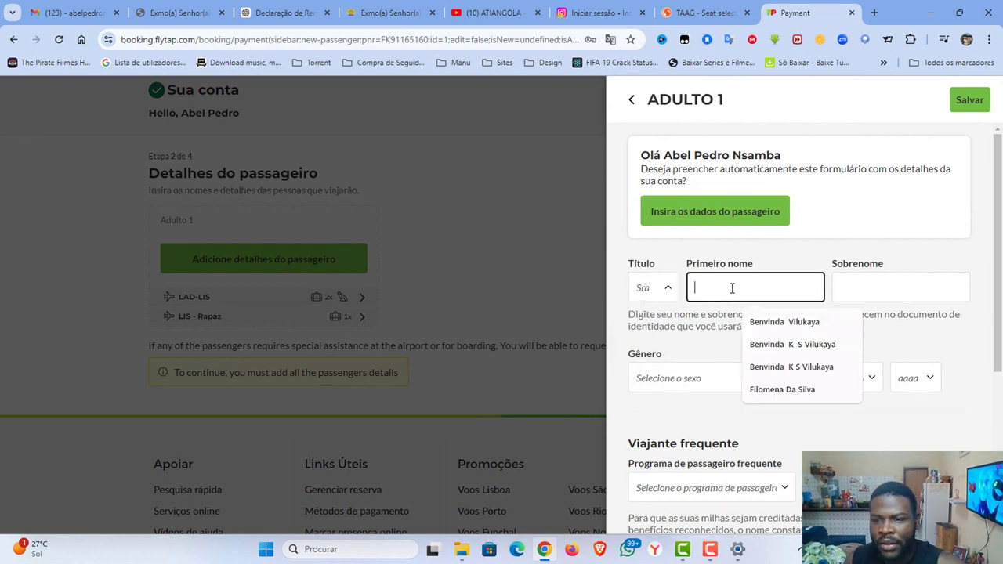
pyautogui.click(820, 333)
pyautogui.click(871, 289)
pyautogui.click(909, 323)
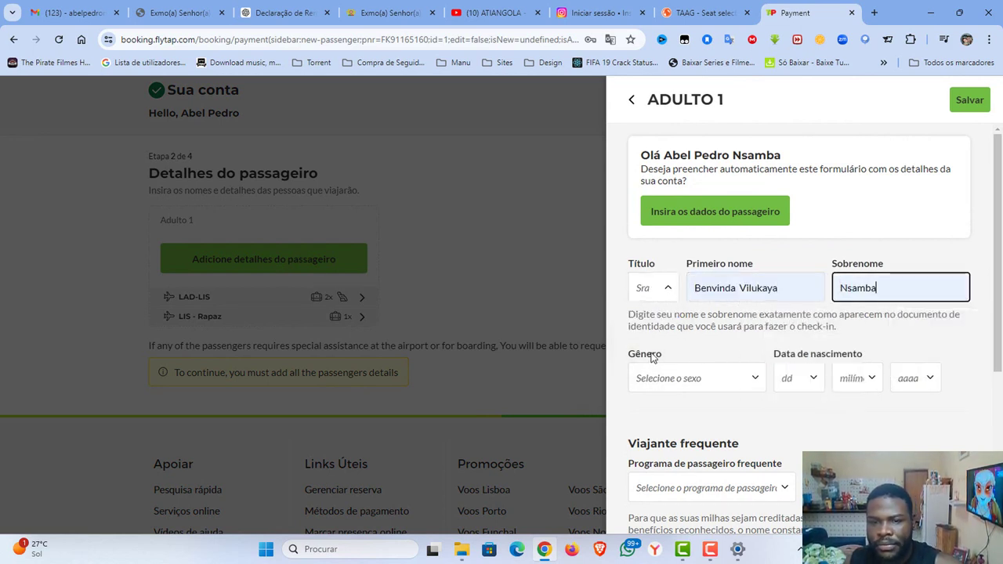
pyautogui.click(709, 381)
pyautogui.click(692, 428)
pyautogui.click(812, 379)
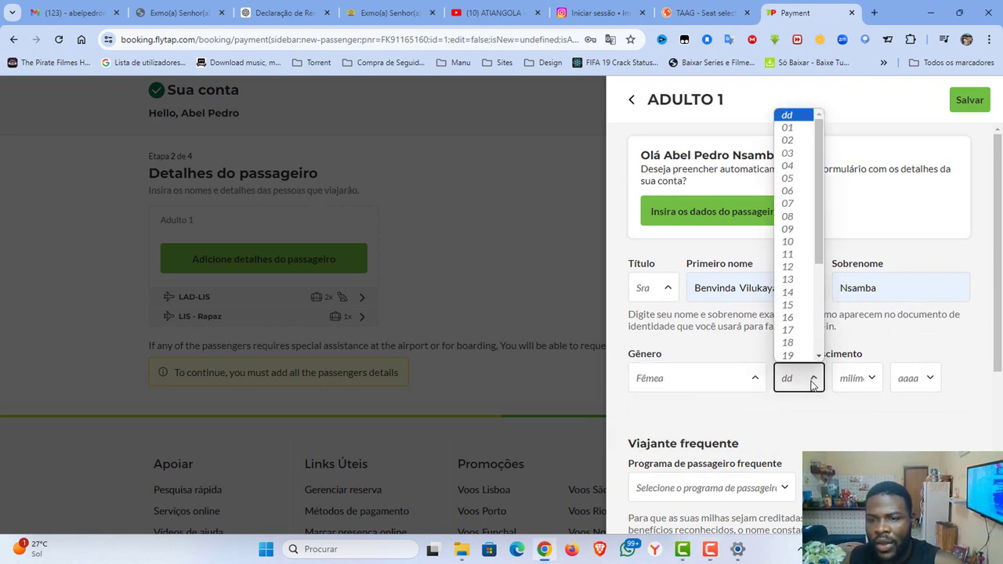
pyautogui.click(790, 139)
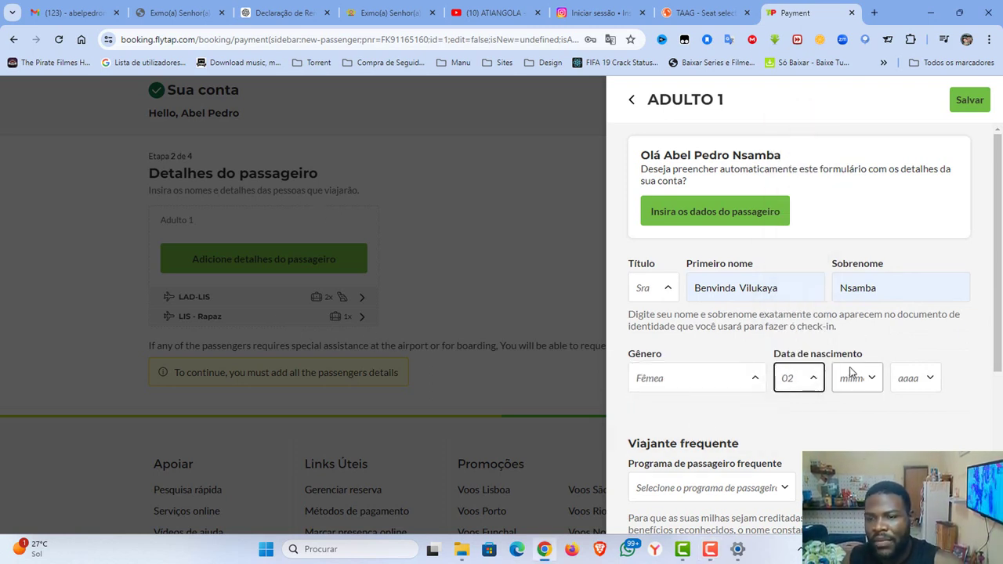
pyautogui.click(853, 374)
pyautogui.click(854, 289)
pyautogui.click(906, 381)
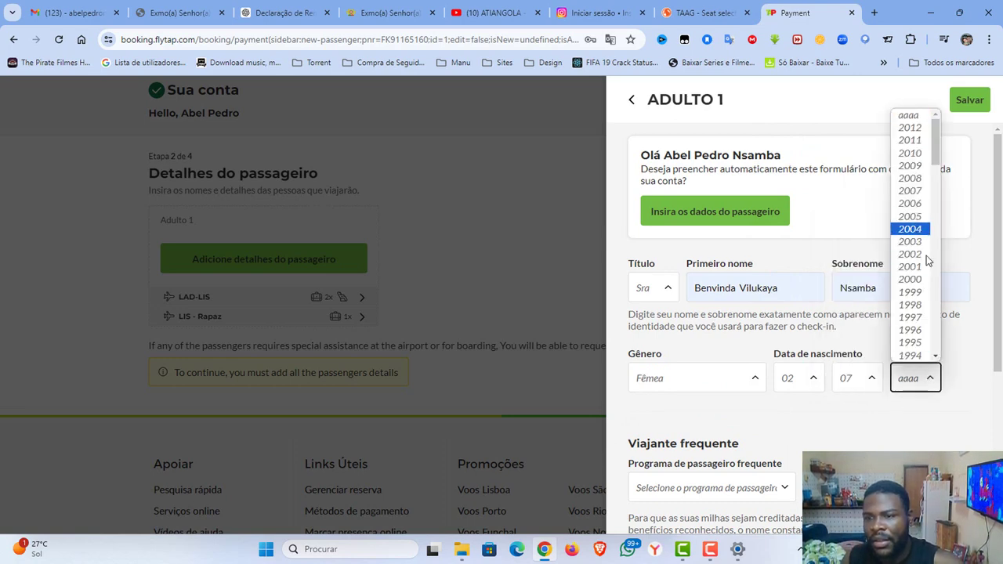
pyautogui.click(922, 339)
pyautogui.scroll(-3, 921, 338)
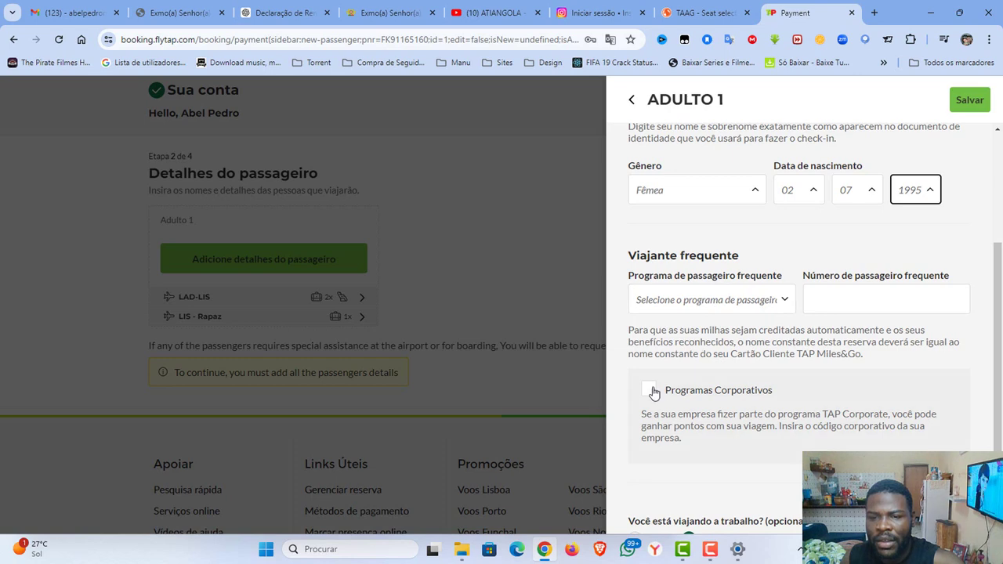
pyautogui.scroll(-1, 772, 386)
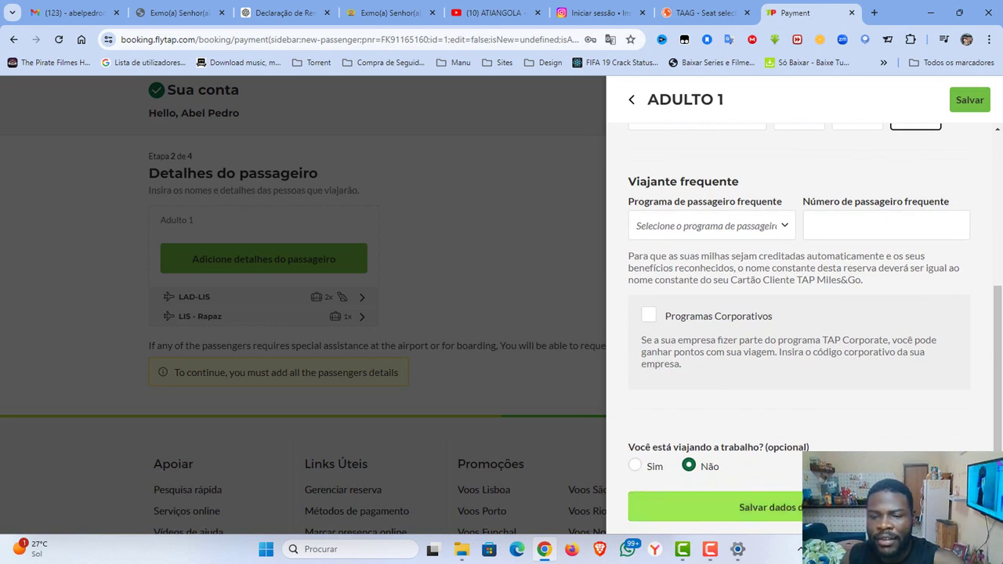
pyautogui.click(815, 507)
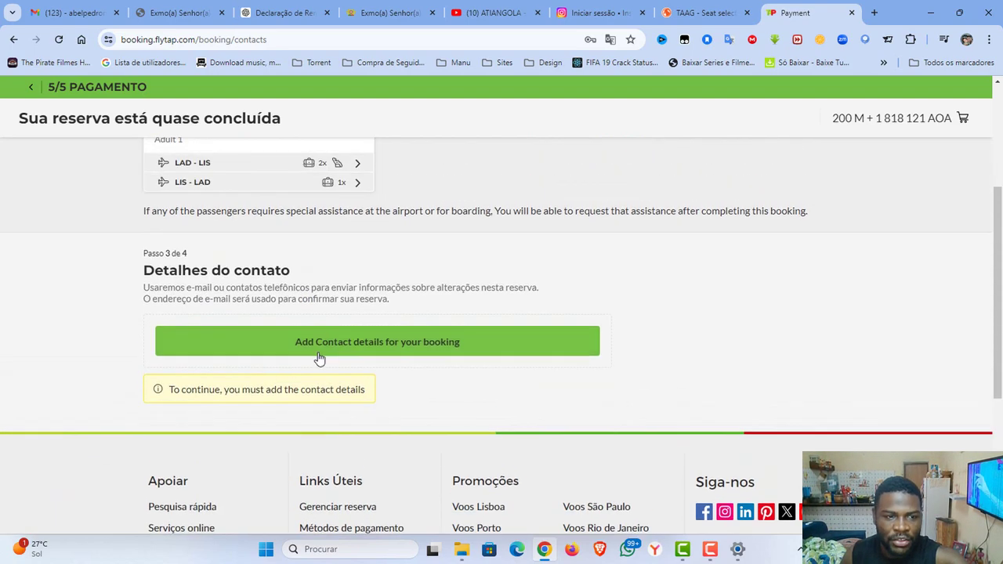
# Fill the booking contact e-mail from the saved suggestion.
pyautogui.click(259, 350)
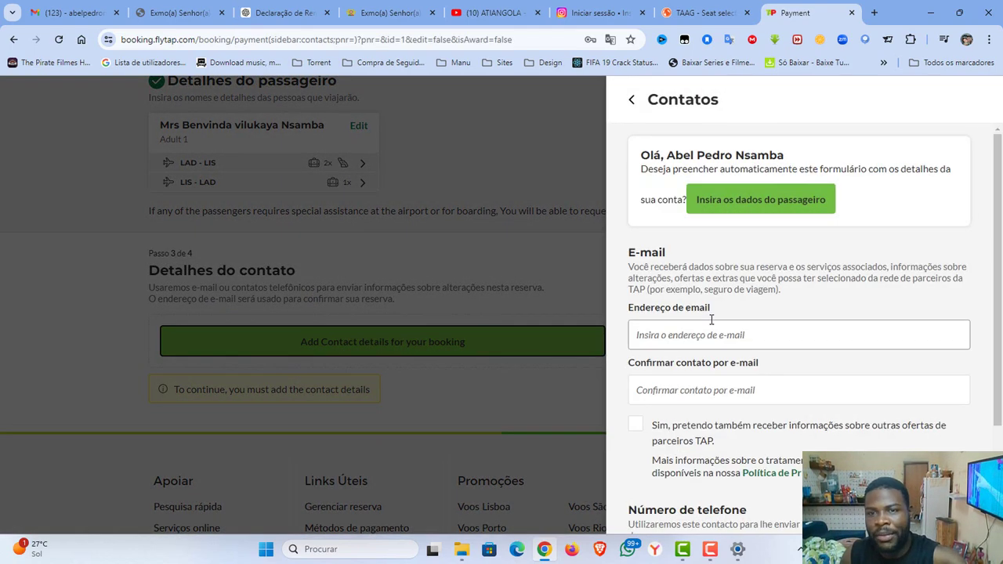
pyautogui.click(674, 335)
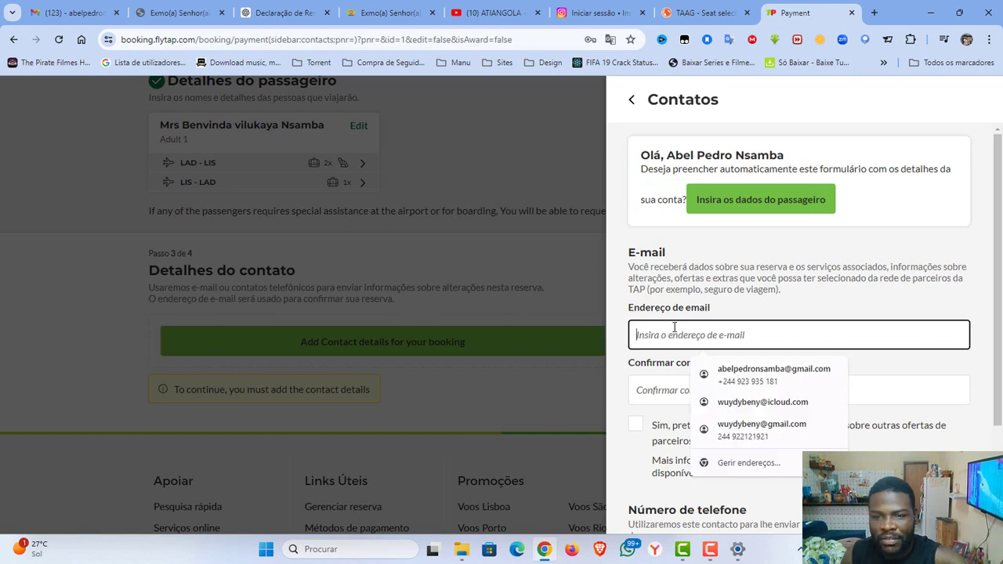
pyautogui.click(767, 404)
pyautogui.scroll(-3, 784, 357)
# Add an Angola +244 mobile number, save the contact details, and continue to payment.
pyautogui.click(672, 403)
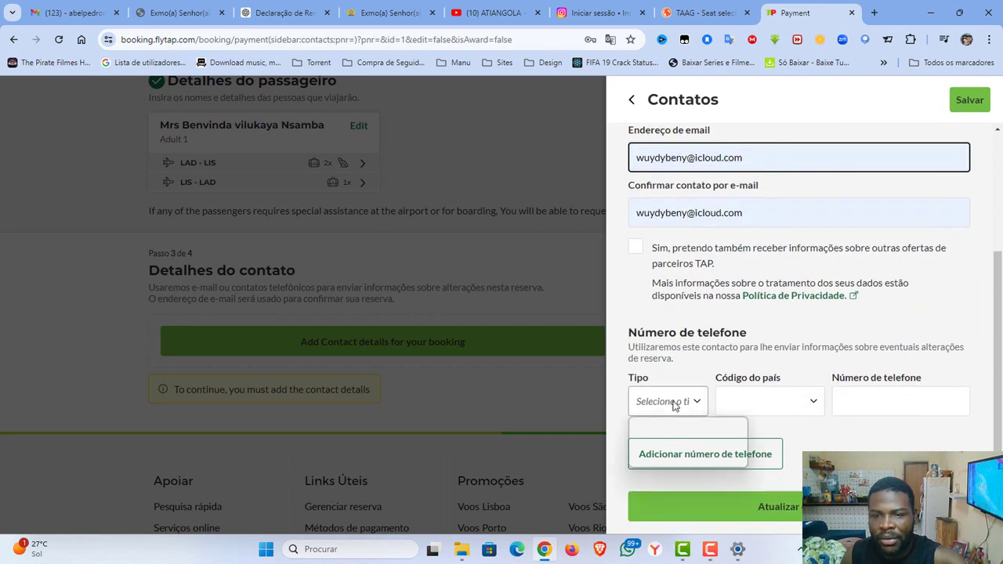
pyautogui.click(680, 448)
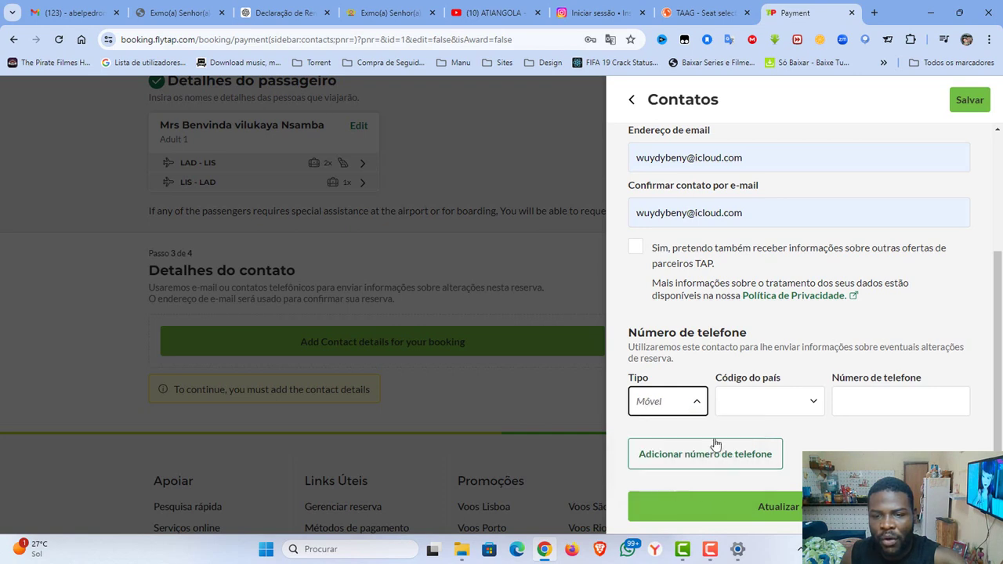
pyautogui.click(764, 404)
pyautogui.click(754, 228)
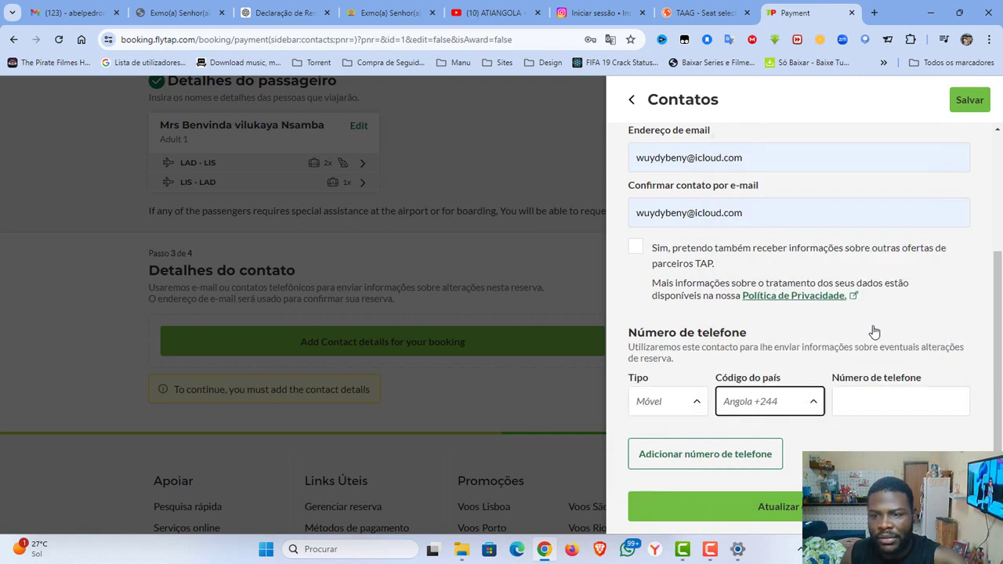
pyautogui.click(897, 400)
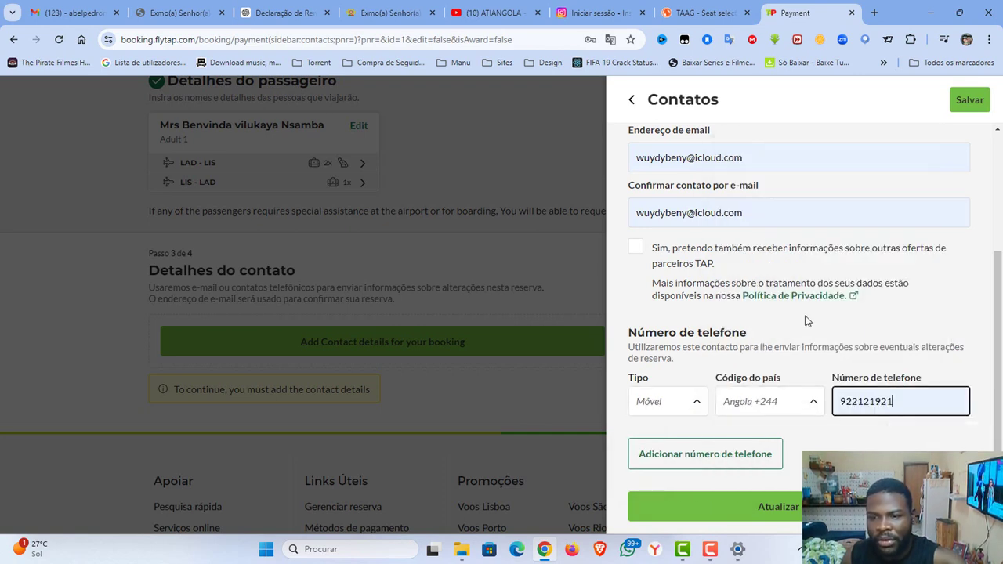
pyautogui.scroll(3, 807, 315)
pyautogui.scroll(-3, 780, 345)
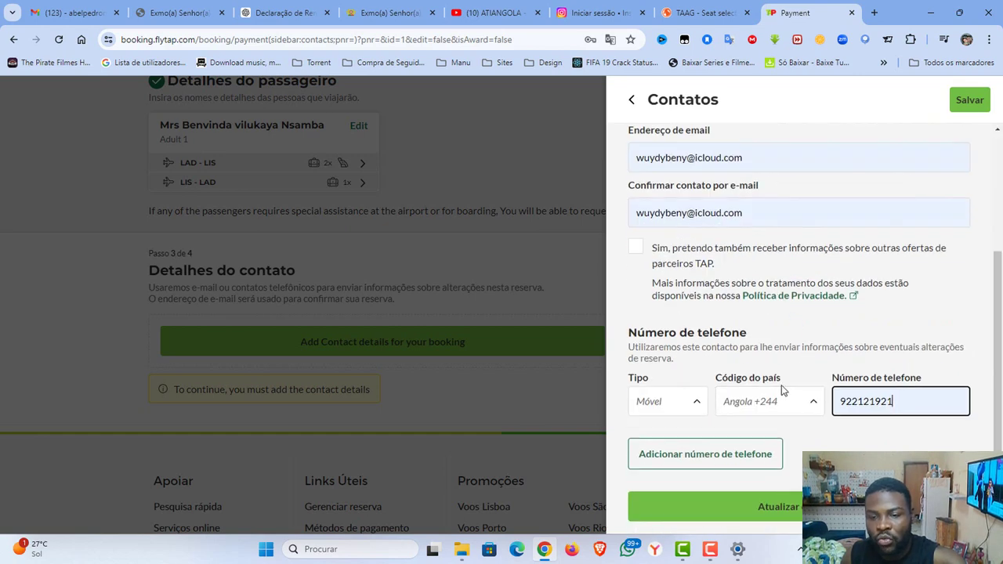
pyautogui.click(745, 506)
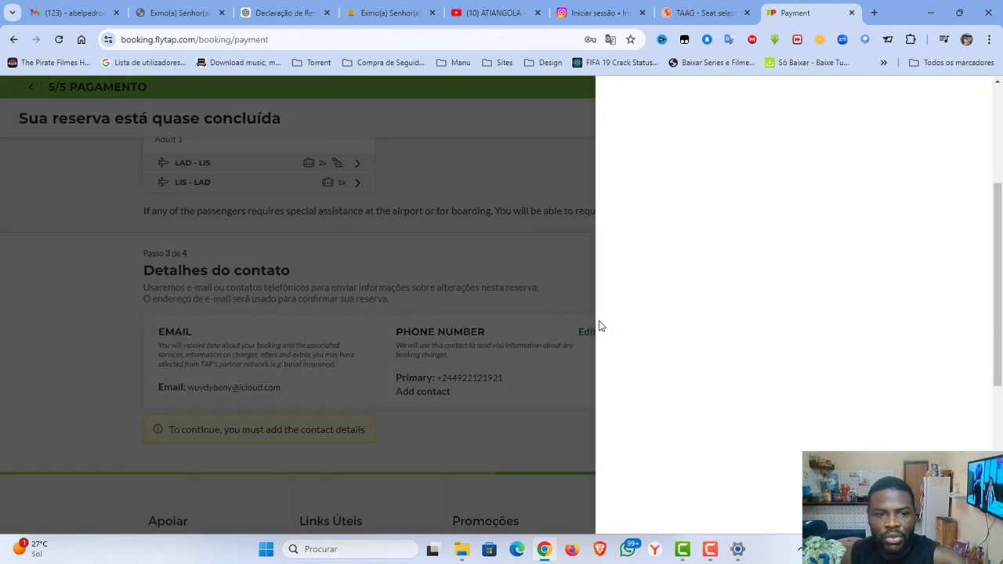
pyautogui.scroll(-2, 470, 345)
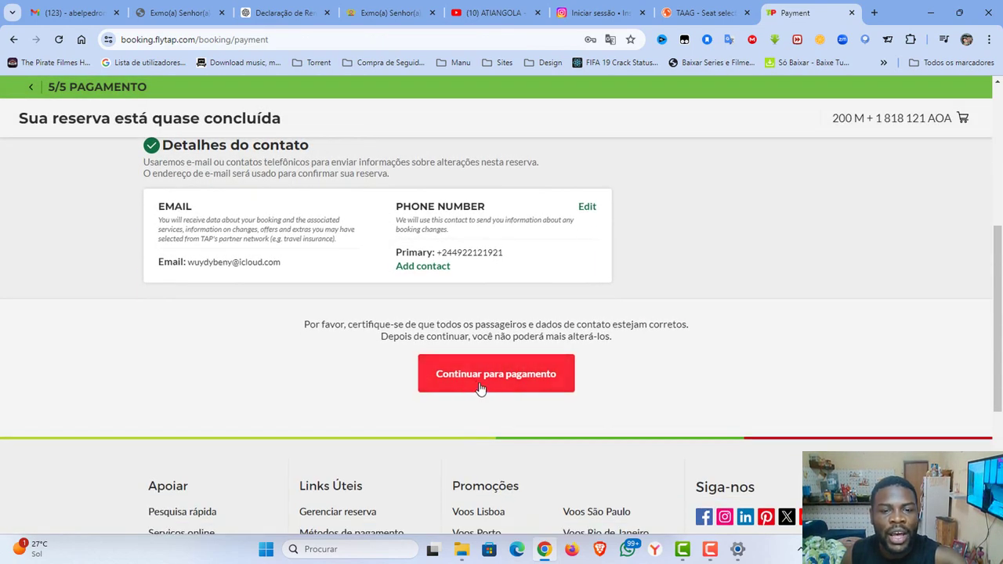
pyautogui.click(486, 375)
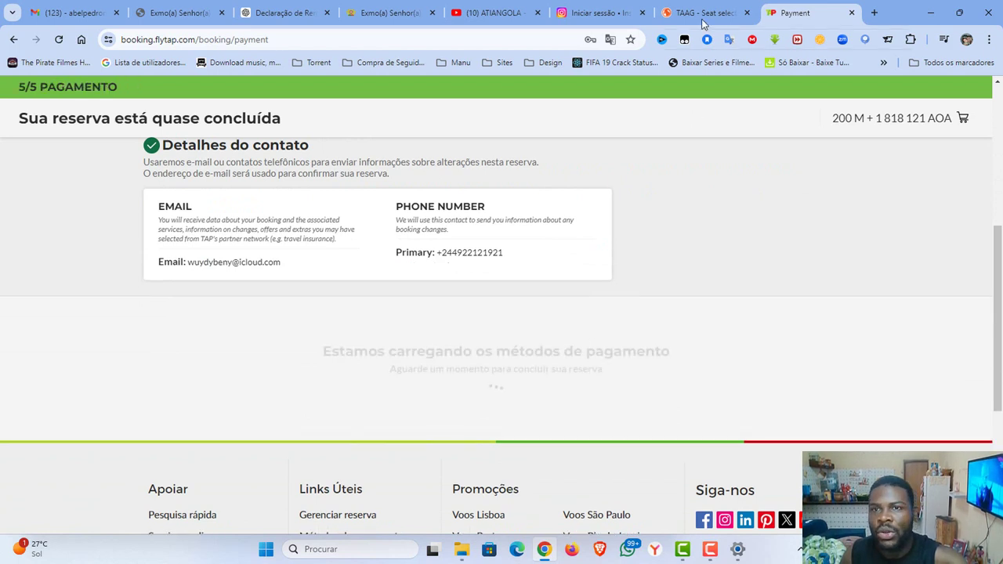
# Skip seat selection on the TAAG booking and confirm continuing without seats.
pyautogui.click(702, 9)
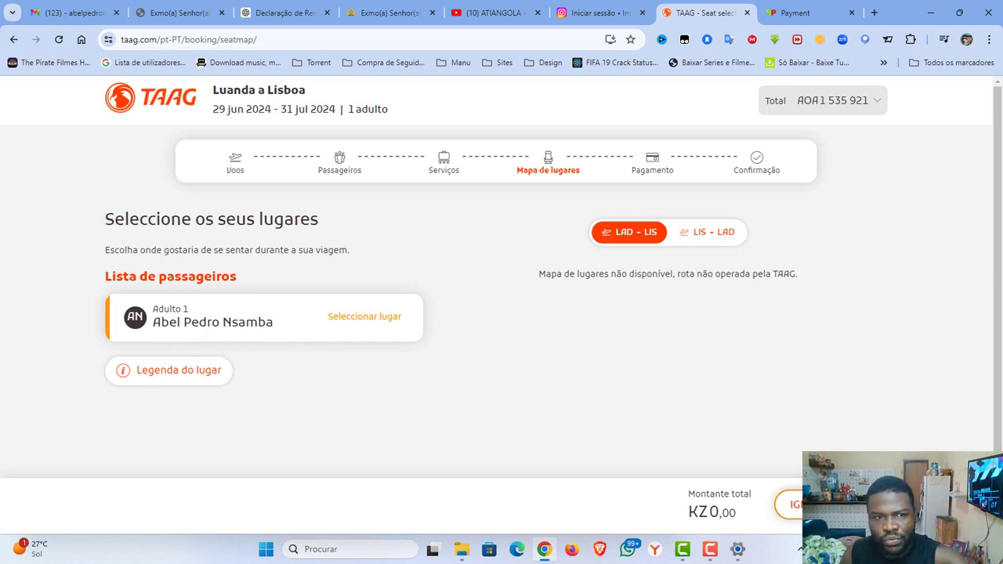
pyautogui.click(793, 504)
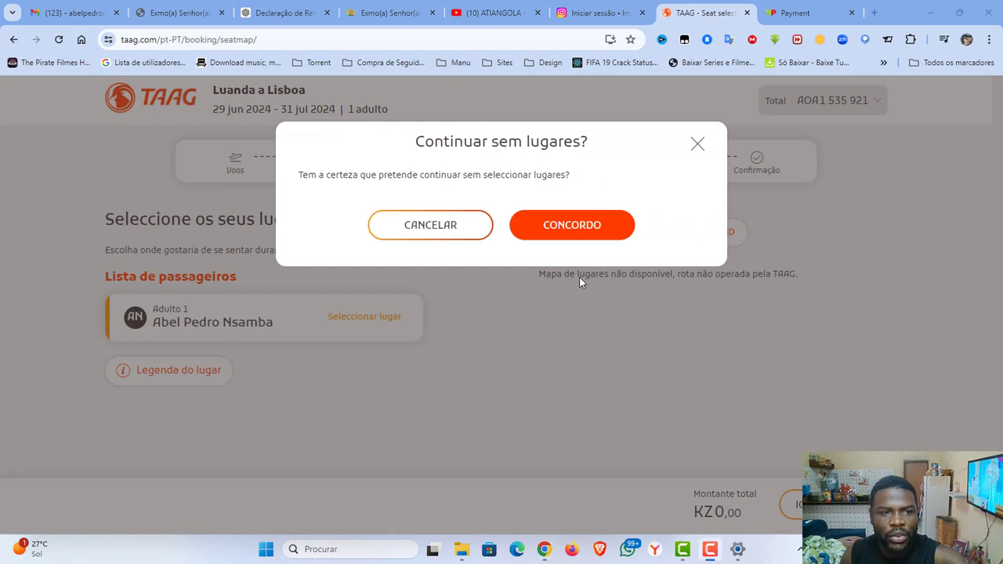
pyautogui.click(571, 227)
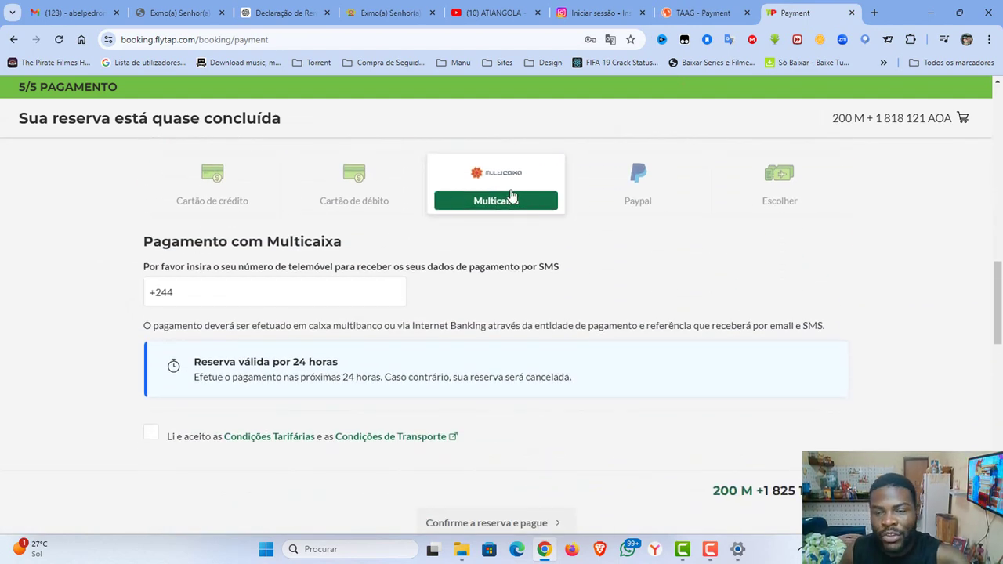
# Confirm the TAP booking for Multicaixa payment, using the saved mobile number and accepting Condições Tarifárias.
pyautogui.click(284, 279)
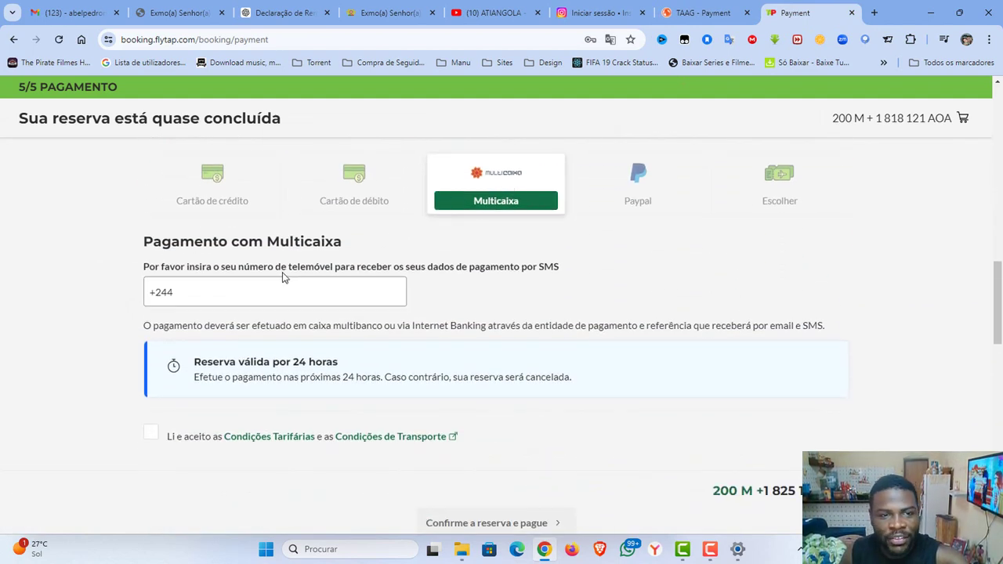
pyautogui.click(348, 177)
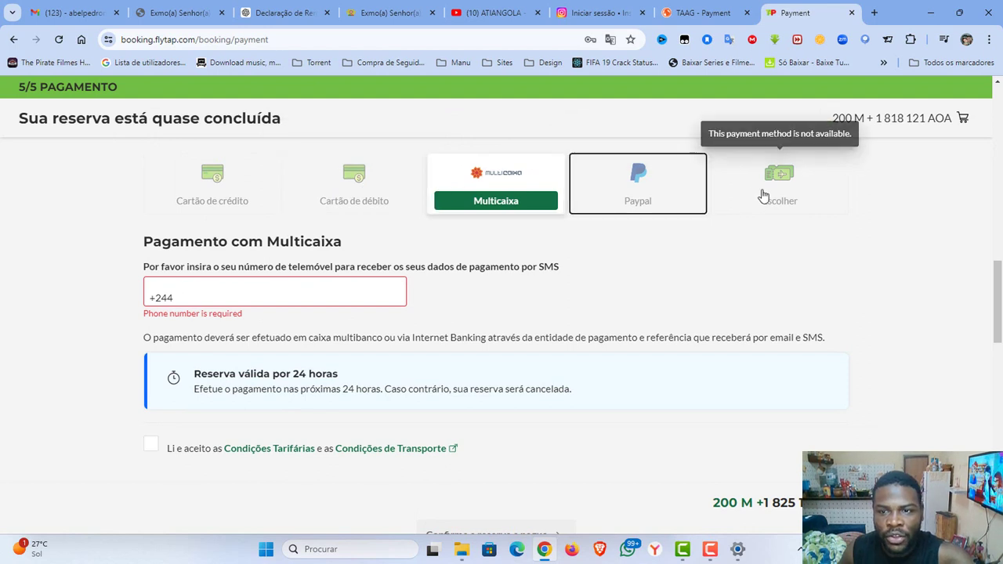
pyautogui.click(289, 281)
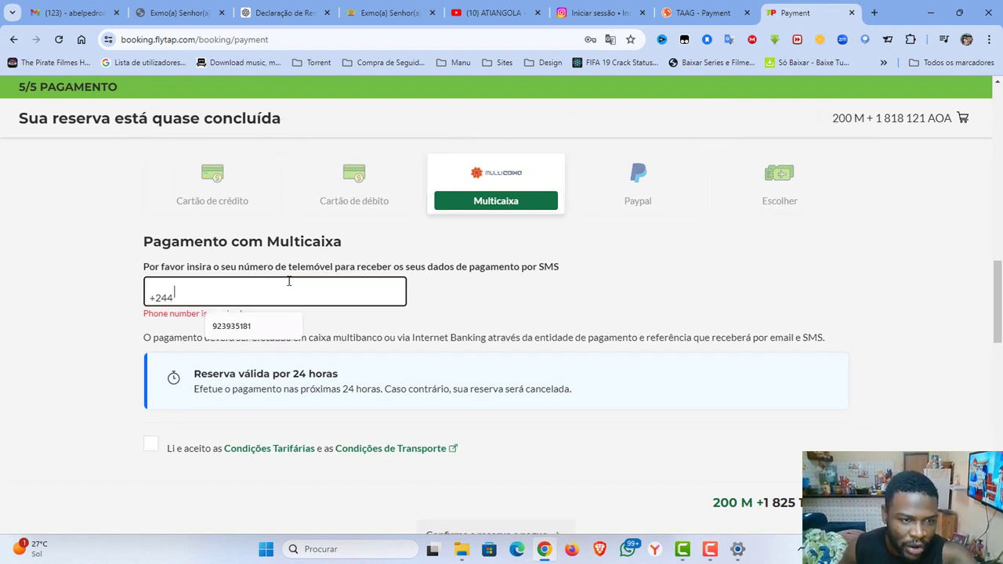
pyautogui.click(240, 320)
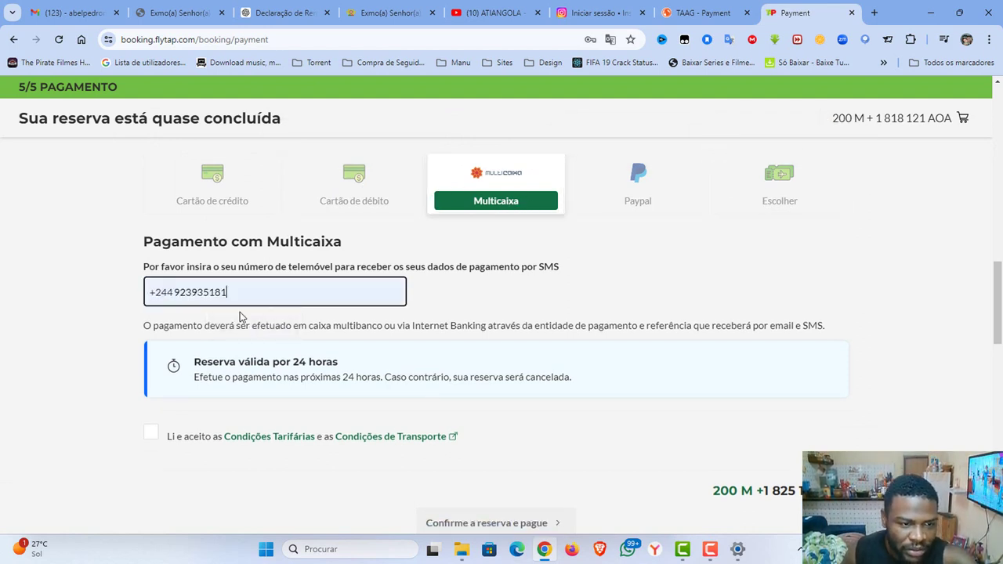
pyautogui.click(150, 437)
pyautogui.scroll(-3, 381, 423)
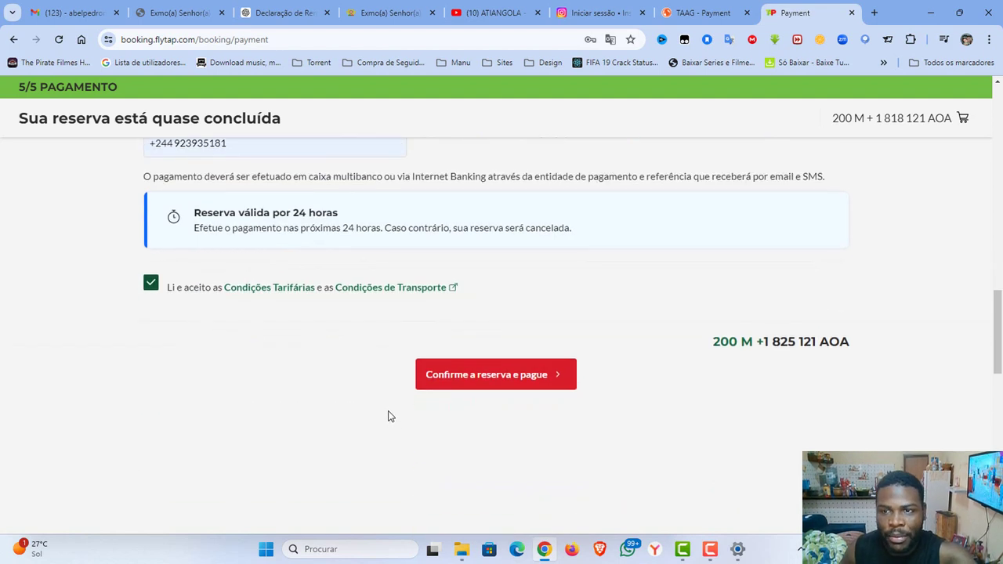
pyautogui.click(444, 276)
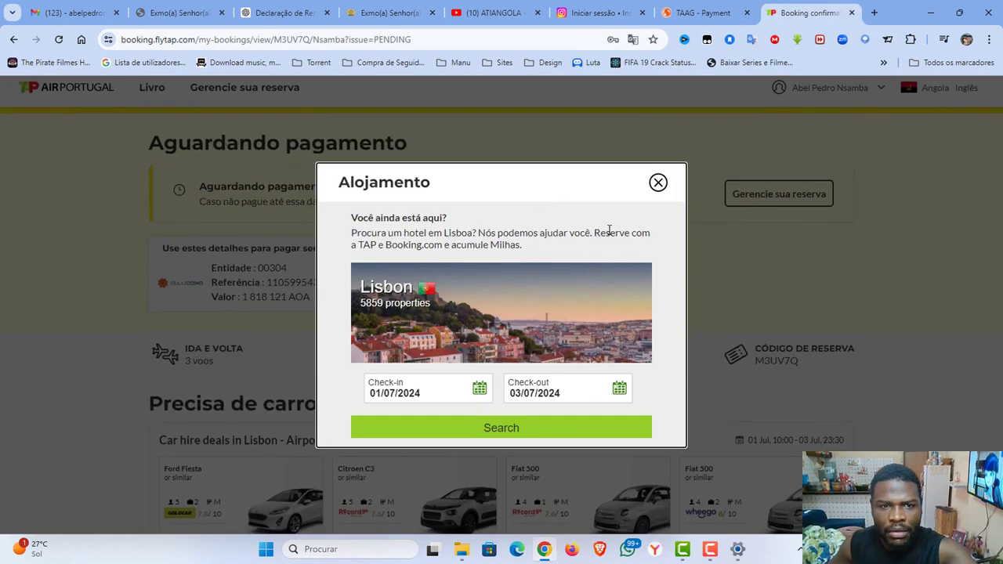
# Dismiss the Lisbon hotel offer and review the pending-payment booking confirmation.
pyautogui.click(659, 182)
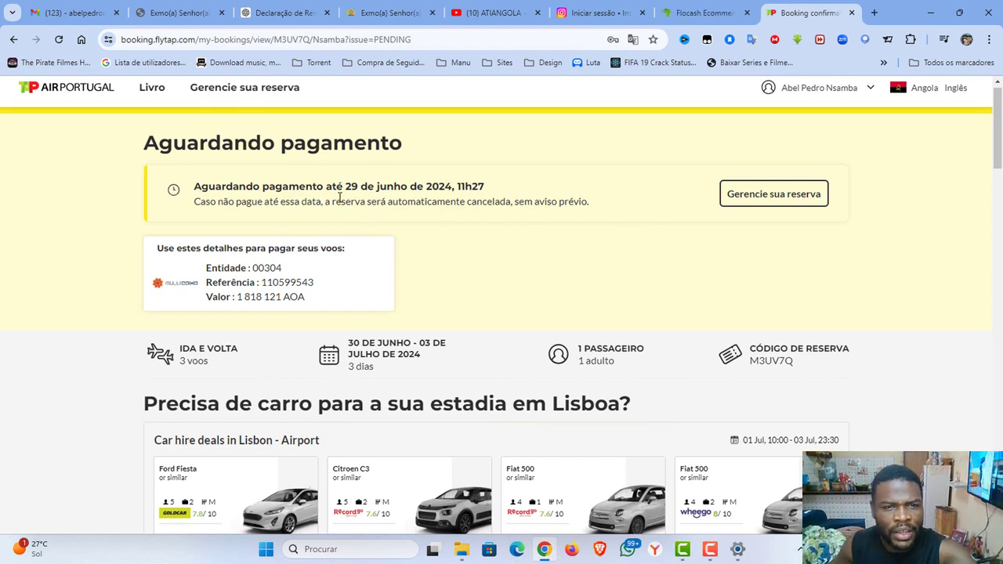
pyautogui.scroll(-15, 340, 198)
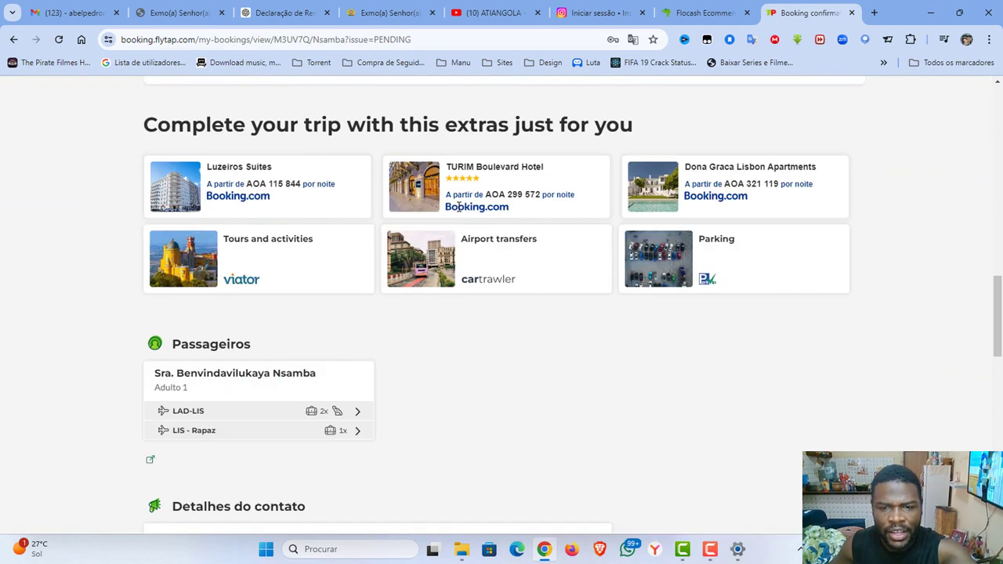
pyautogui.scroll(2, 460, 206)
pyautogui.scroll(-7, 461, 210)
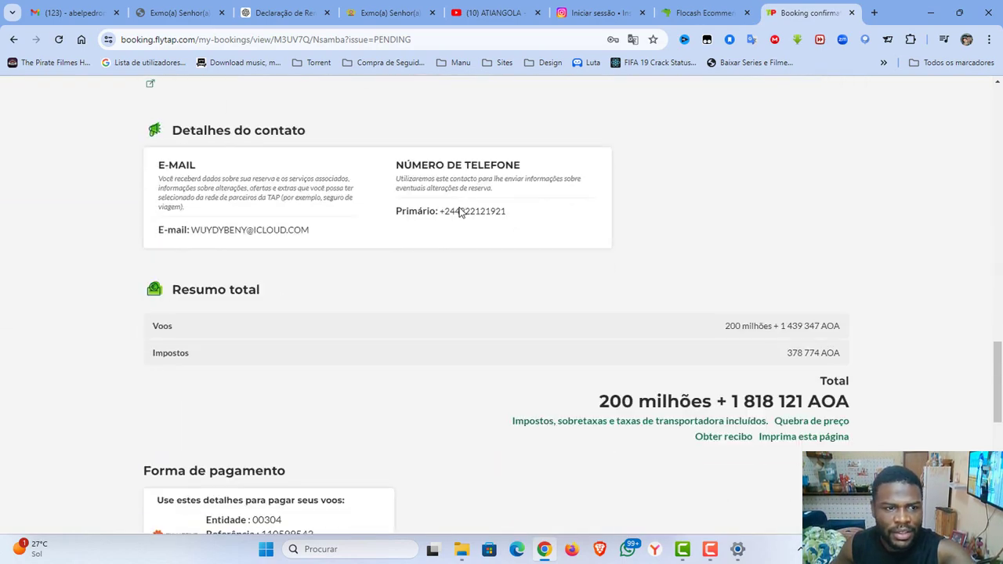
pyautogui.scroll(-6, 461, 210)
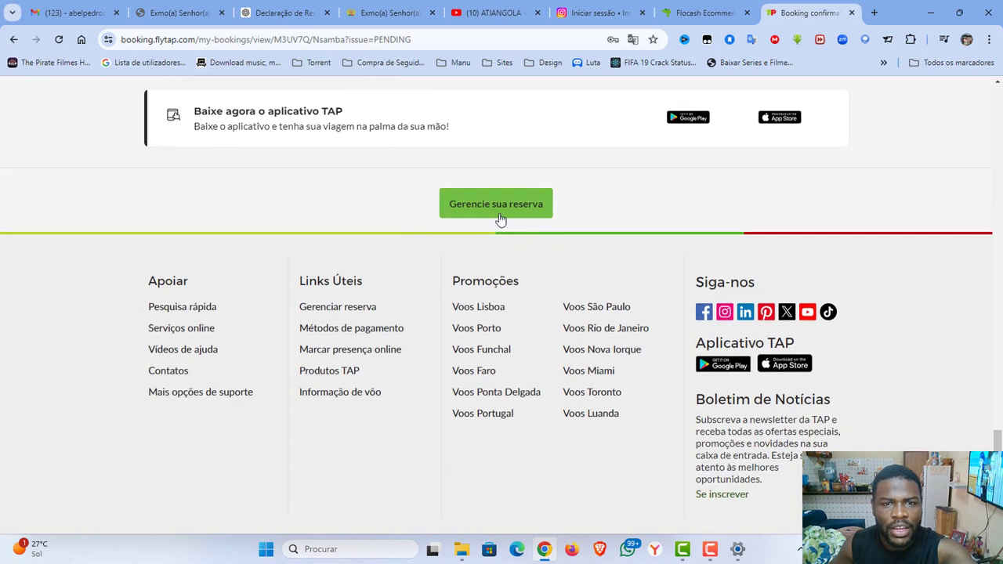
# Open Gestão da Reserva for the Luanda–Lisbon trip and preview printing it, cancelling without saving.
pyautogui.click(495, 204)
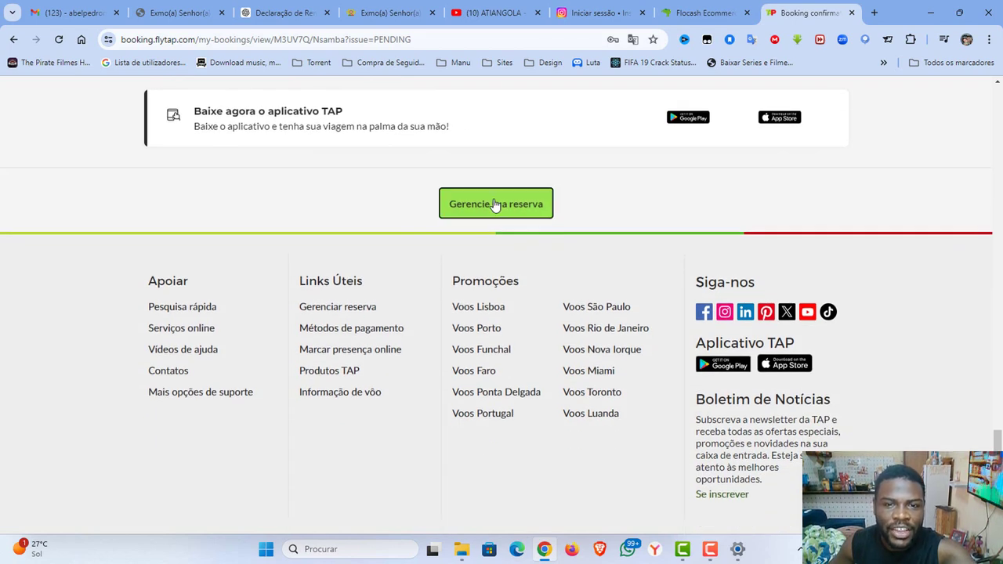
pyautogui.scroll(-8, 408, 290)
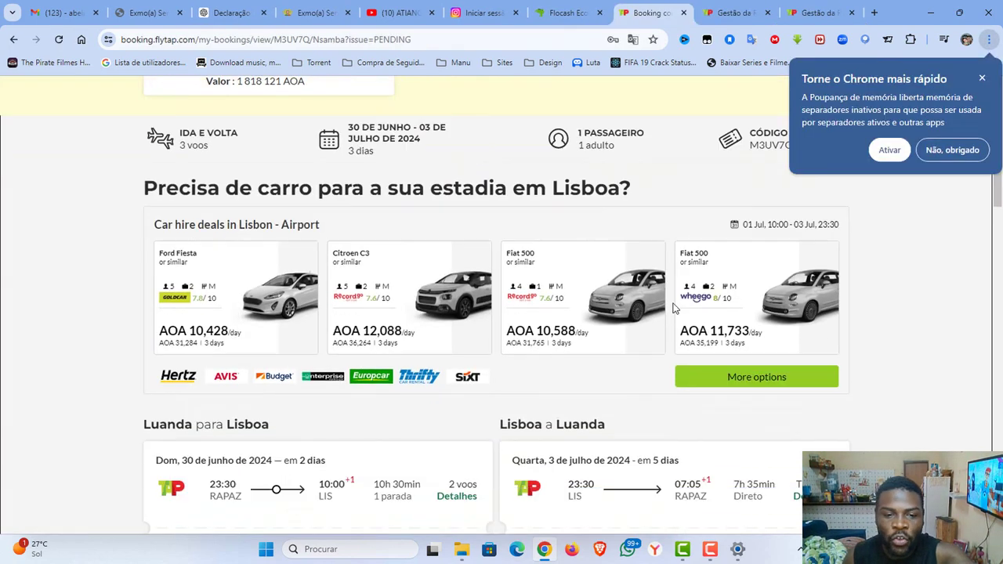
pyautogui.scroll(-5, 408, 291)
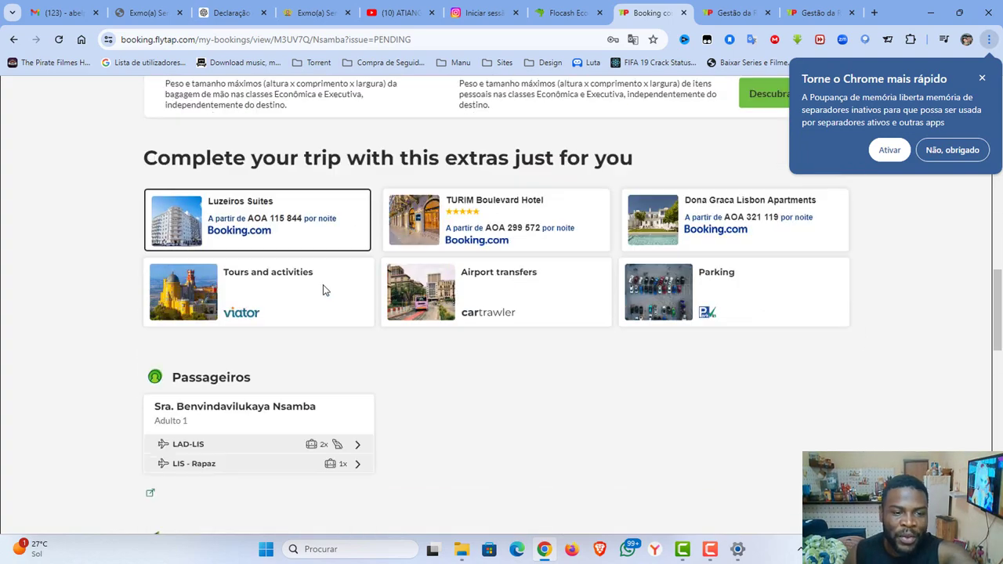
pyautogui.scroll(3, 324, 288)
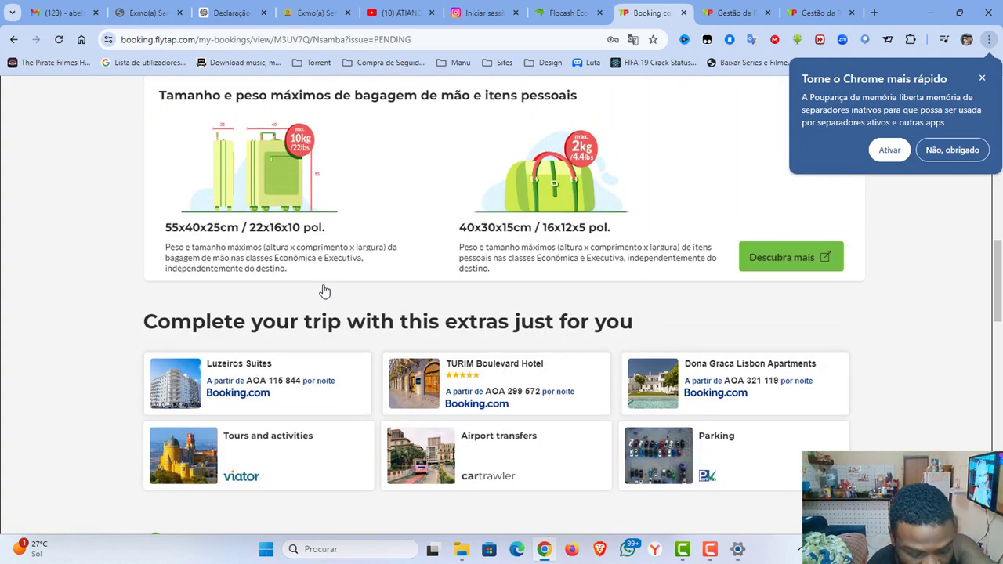
pyautogui.hotkey('ctrl', 'p')
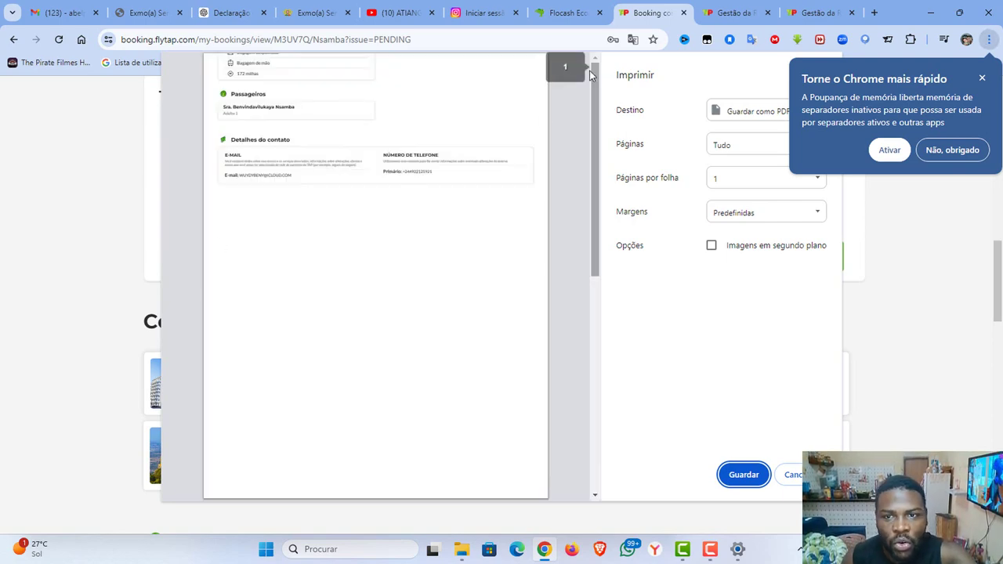
pyautogui.press('Escape')
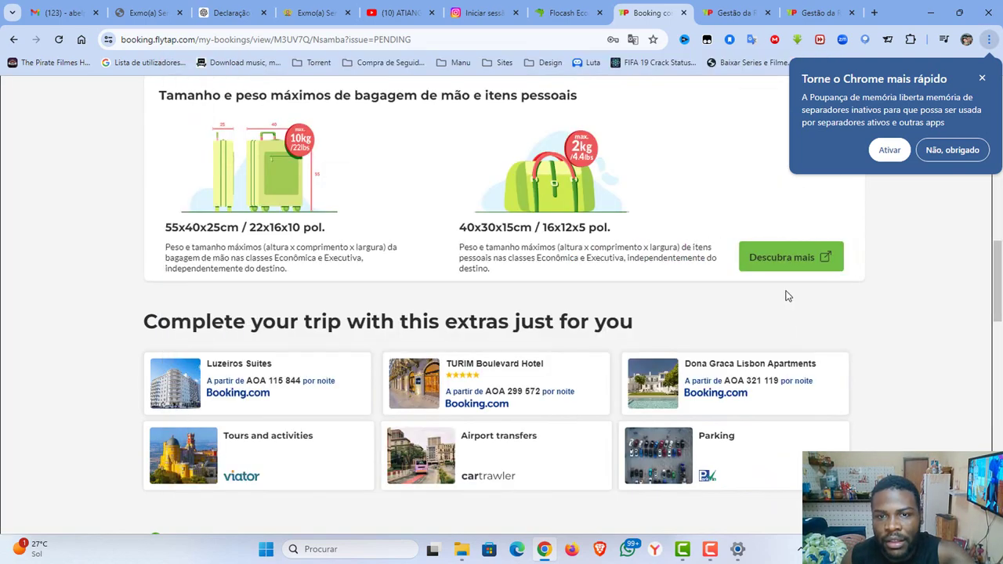
pyautogui.scroll(-7, 712, 217)
pyautogui.scroll(13, 681, 205)
pyautogui.scroll(5, 681, 205)
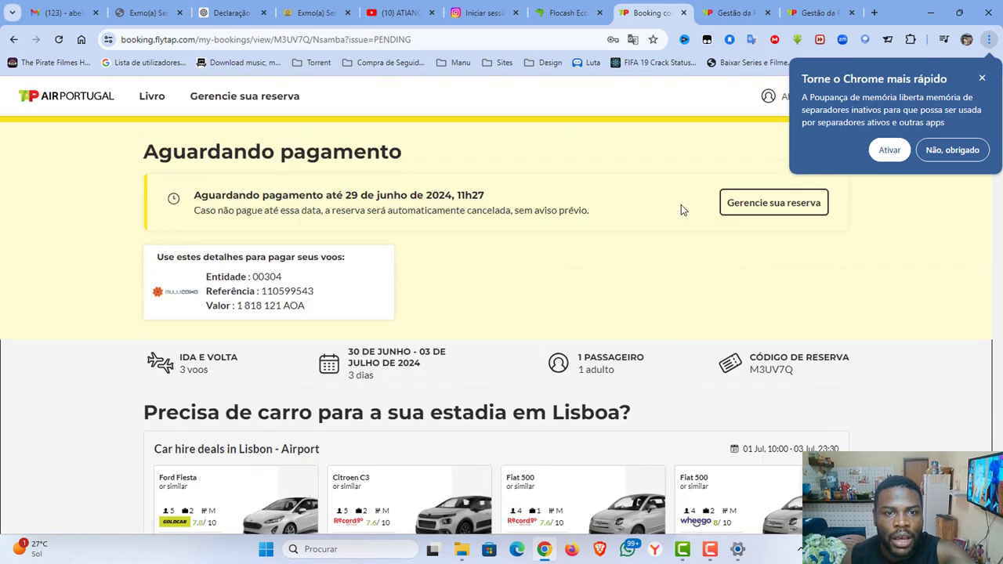
pyautogui.scroll(-7, 681, 205)
pyautogui.scroll(1, 665, 200)
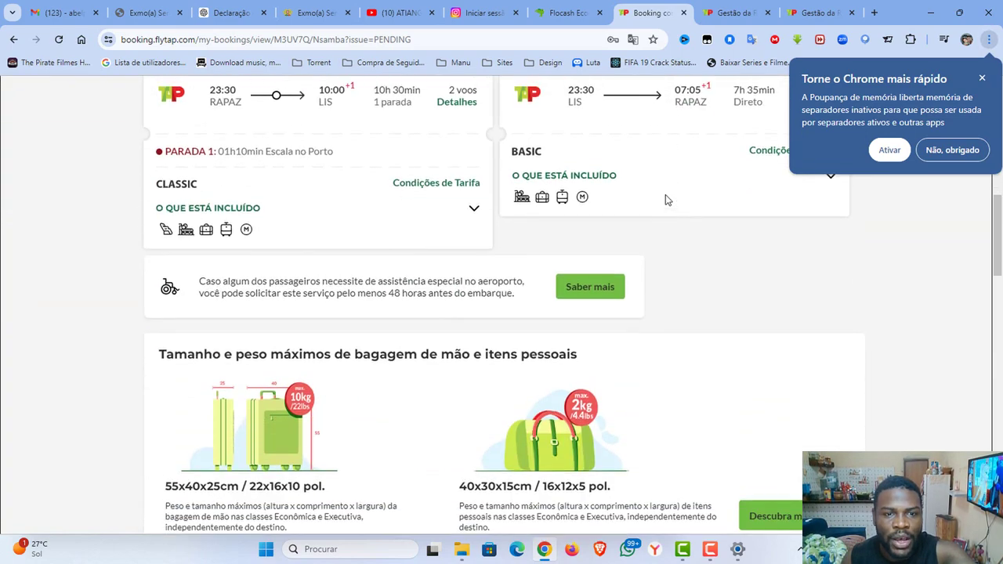
# Add the Luanda–Lisbon booking to my bookings.
pyautogui.click(743, 7)
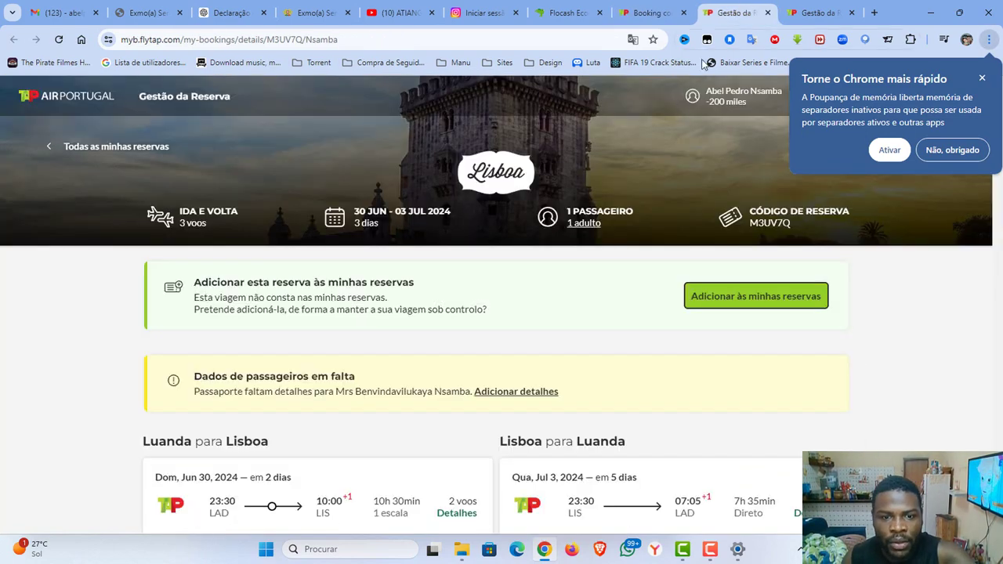
pyautogui.click(816, 13)
pyautogui.scroll(-1, 635, 149)
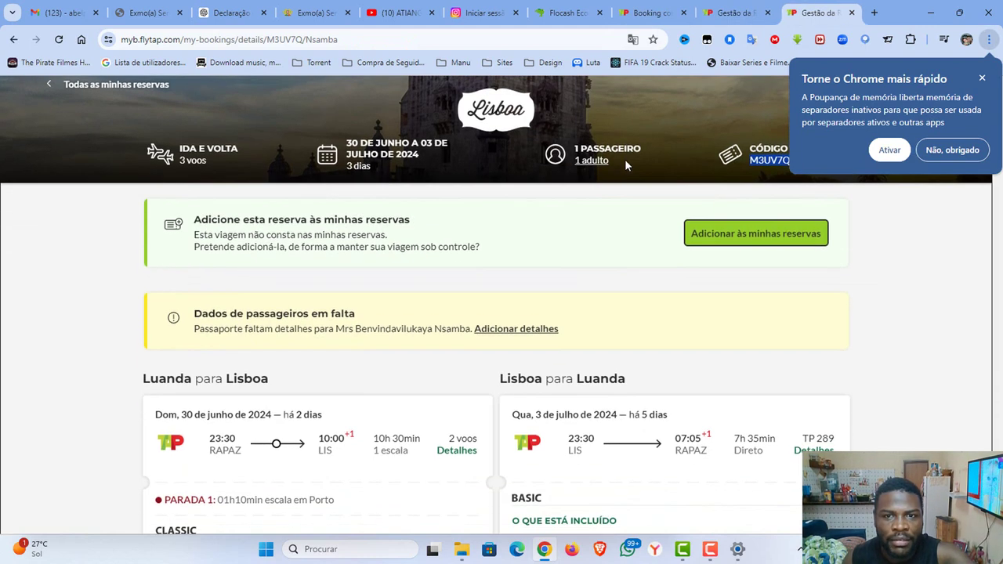
pyautogui.click(760, 231)
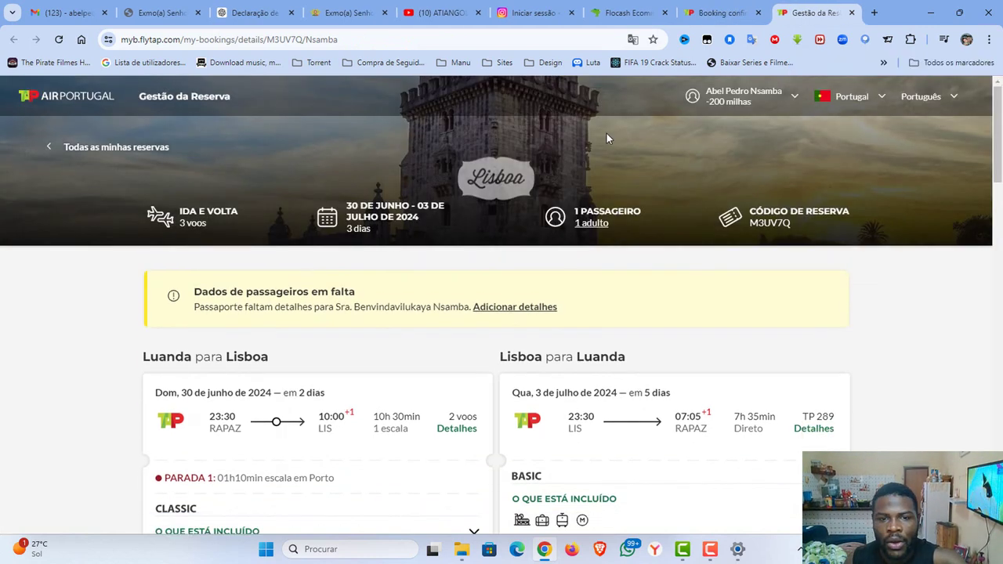
pyautogui.scroll(-2, 578, 166)
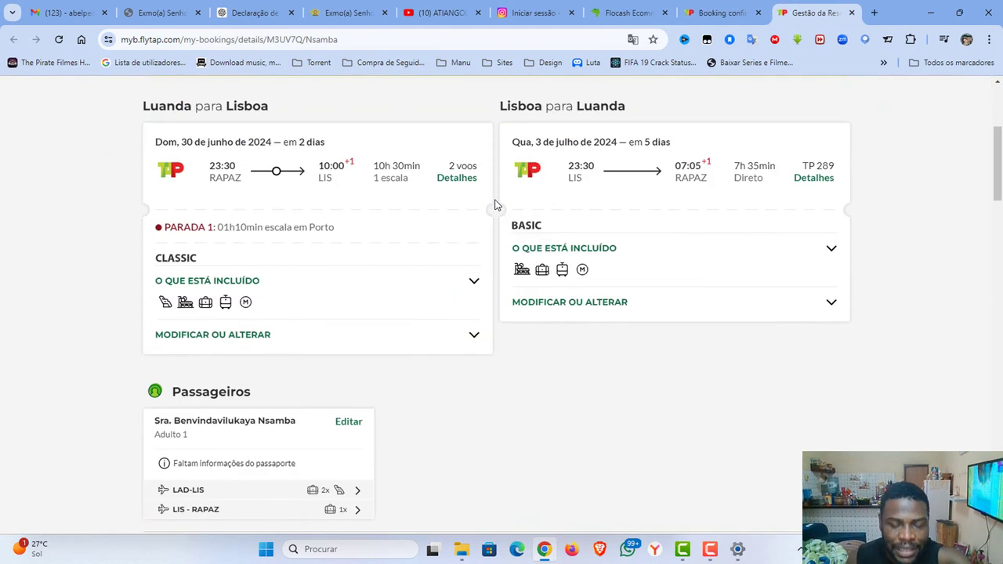
# Save the booking management page as the PDF 'Gestão da Reserva' on the desktop.
pyautogui.hotkey('ctrl', 'p')
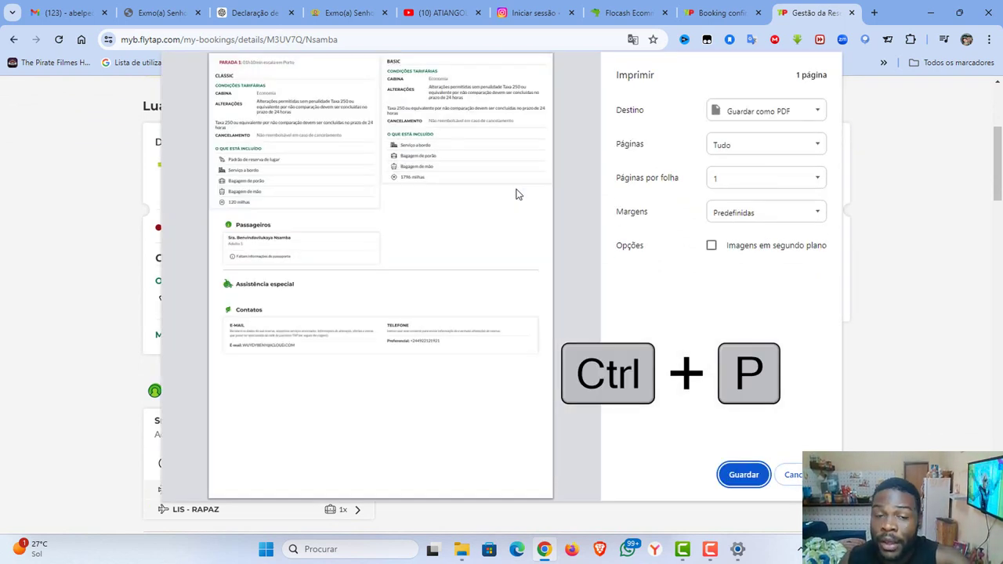
pyautogui.click(768, 112)
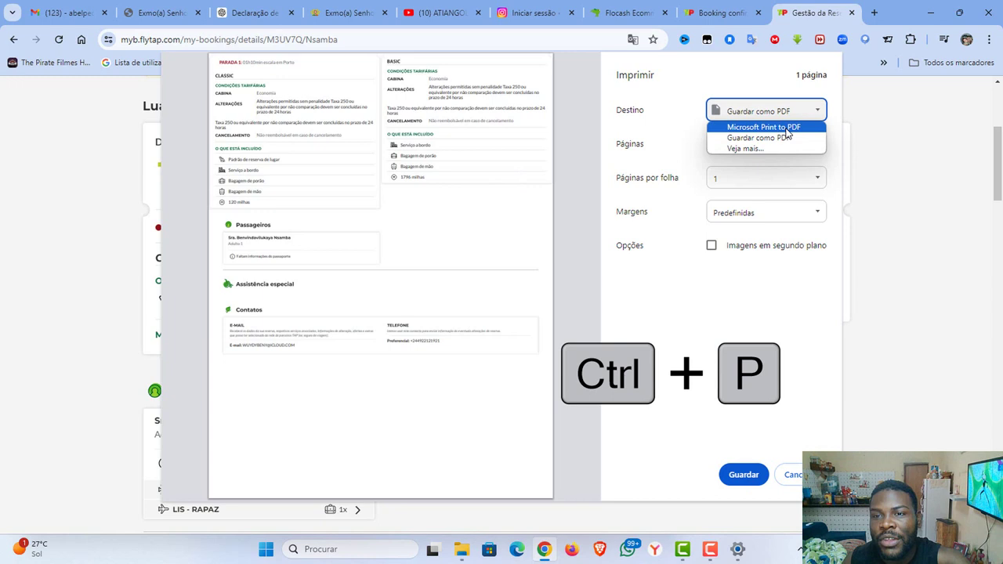
pyautogui.click(745, 140)
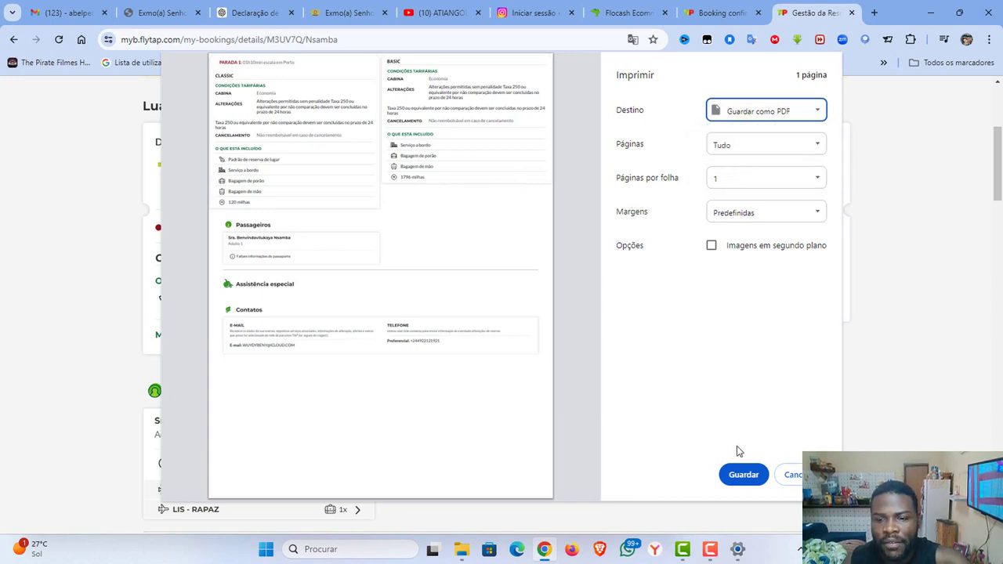
pyautogui.click(744, 474)
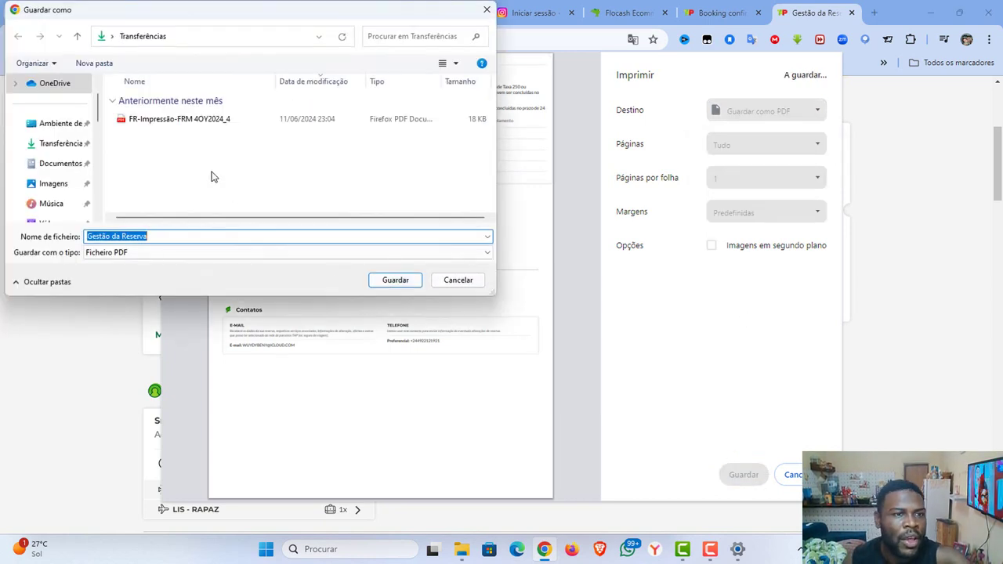
pyautogui.click(51, 126)
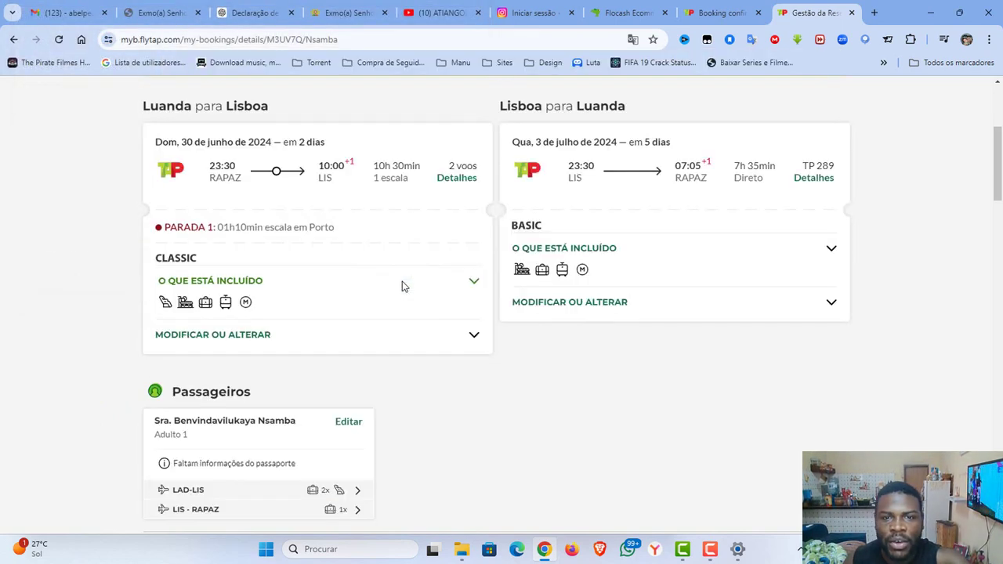
# Copy the TAAG booking reference from the pending-payment message, then go to the TAAG homepage.
pyautogui.click(610, 9)
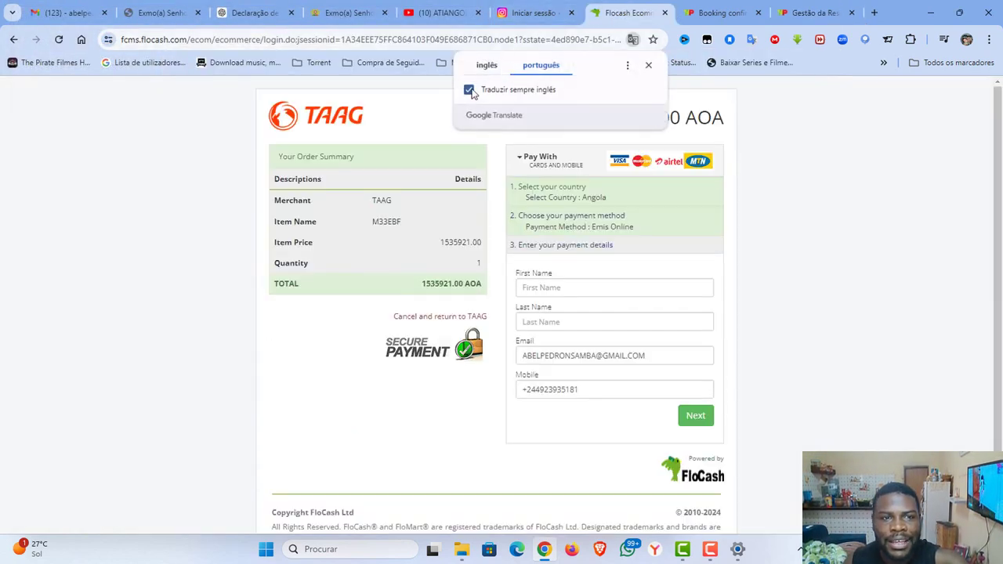
pyautogui.scroll(-3, 314, 209)
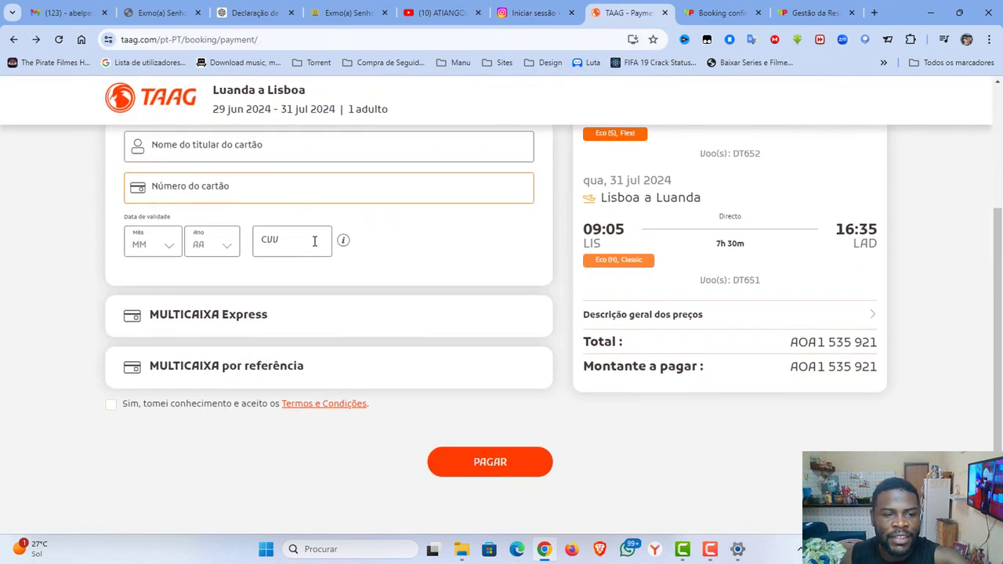
pyautogui.scroll(3, 303, 239)
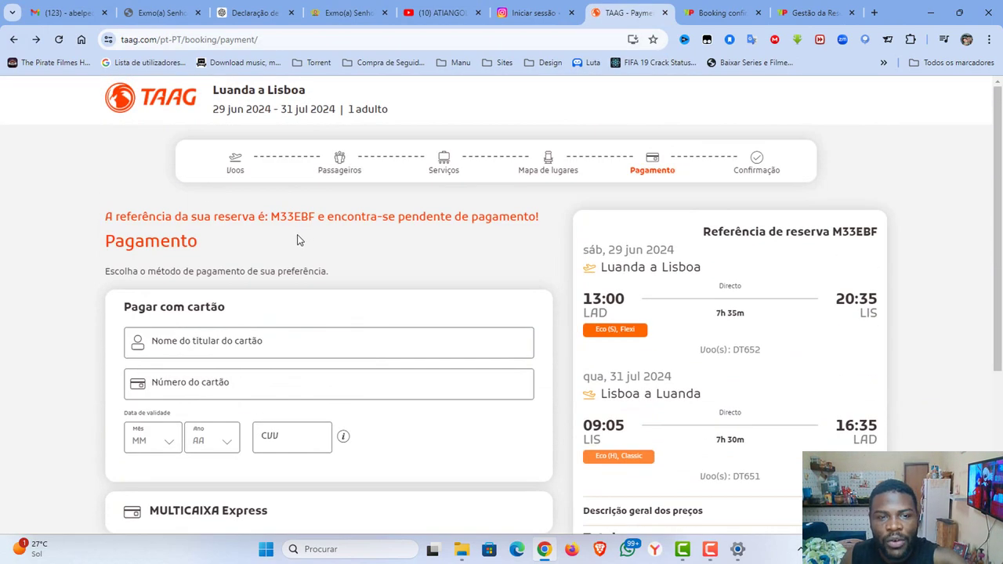
pyautogui.moveTo(271, 214); pyautogui.dragTo(316, 222)
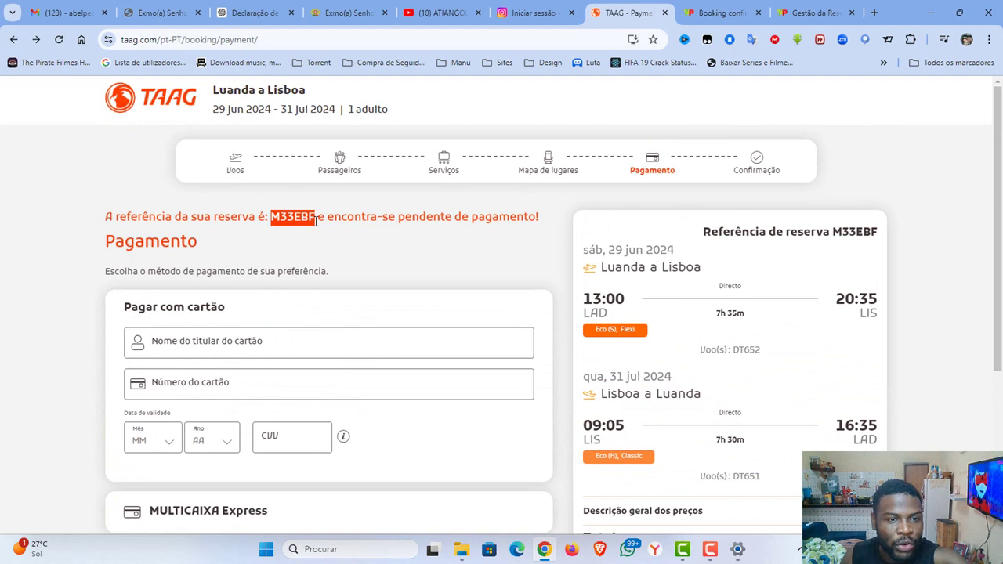
pyautogui.rightClick(290, 219)
pyautogui.click(325, 226)
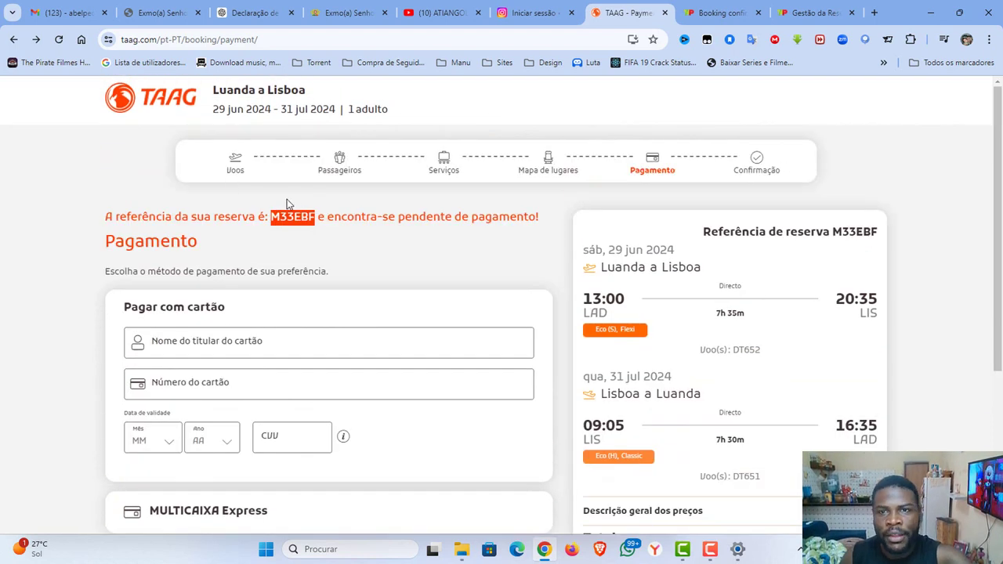
pyautogui.click(155, 94)
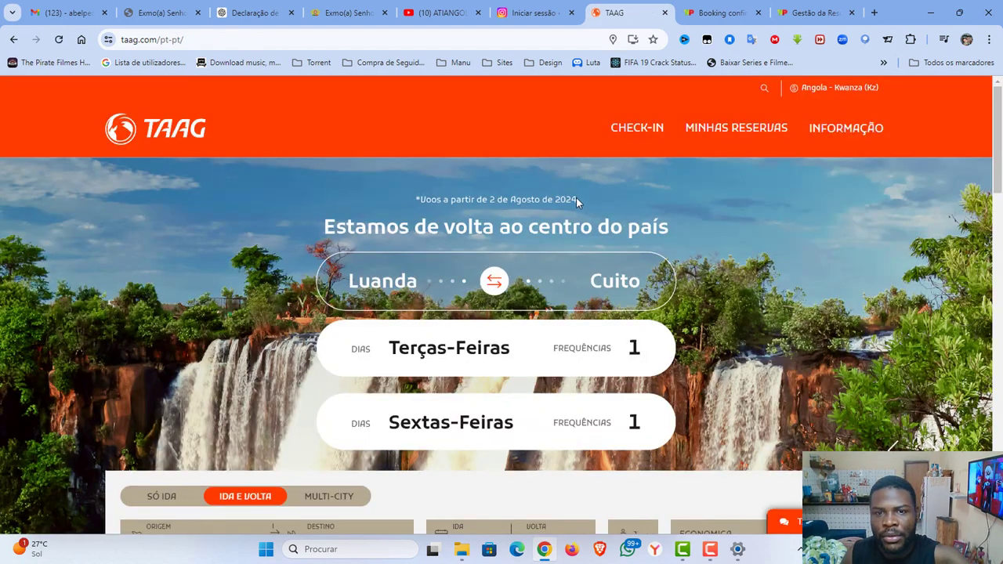
# On TAAG's manage-booking page, paste the booking reference, fill the saved surname, and search.
pyautogui.click(722, 131)
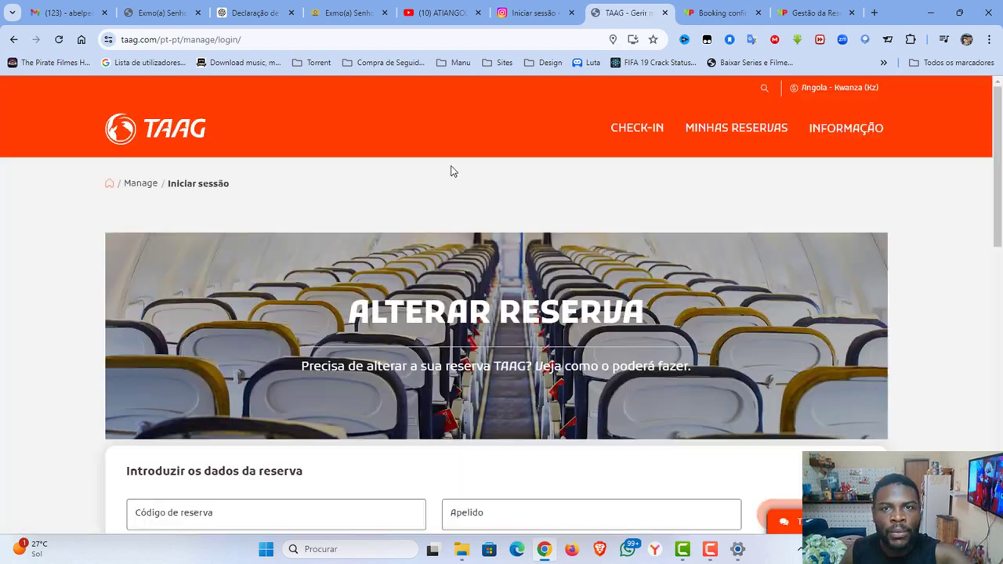
pyautogui.scroll(-3, 388, 266)
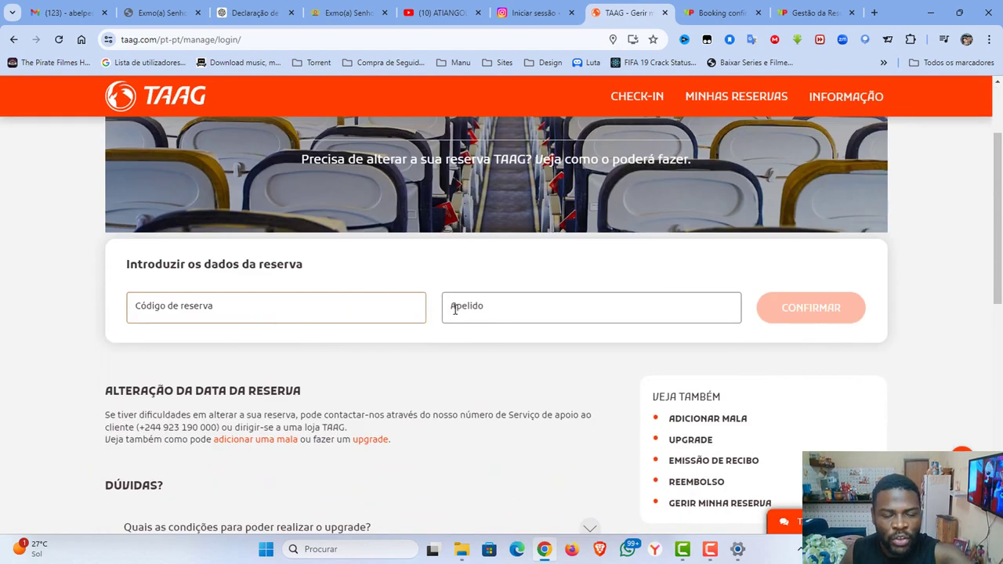
pyautogui.click(486, 312)
pyautogui.click(305, 309)
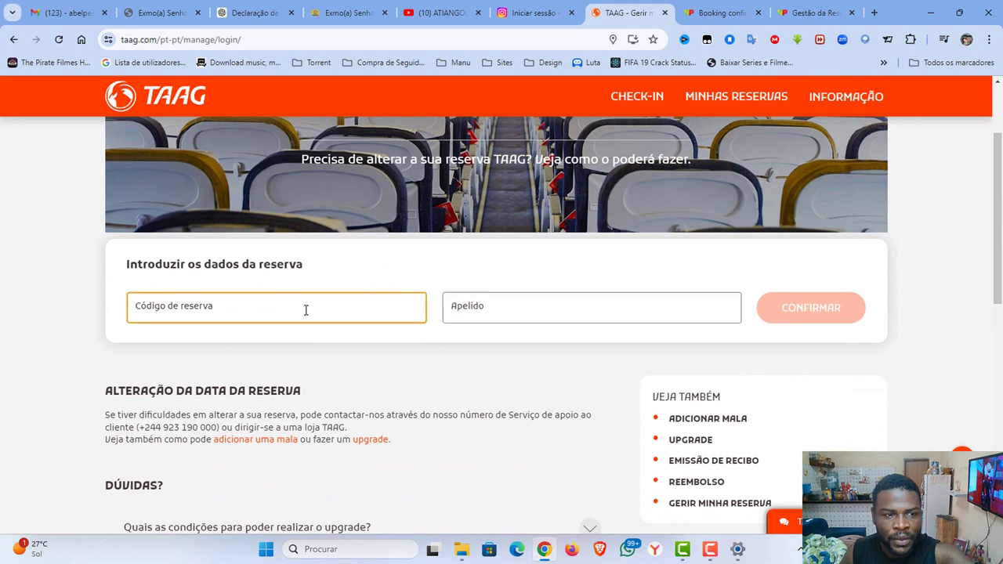
pyautogui.rightClick(302, 309)
pyautogui.click(335, 170)
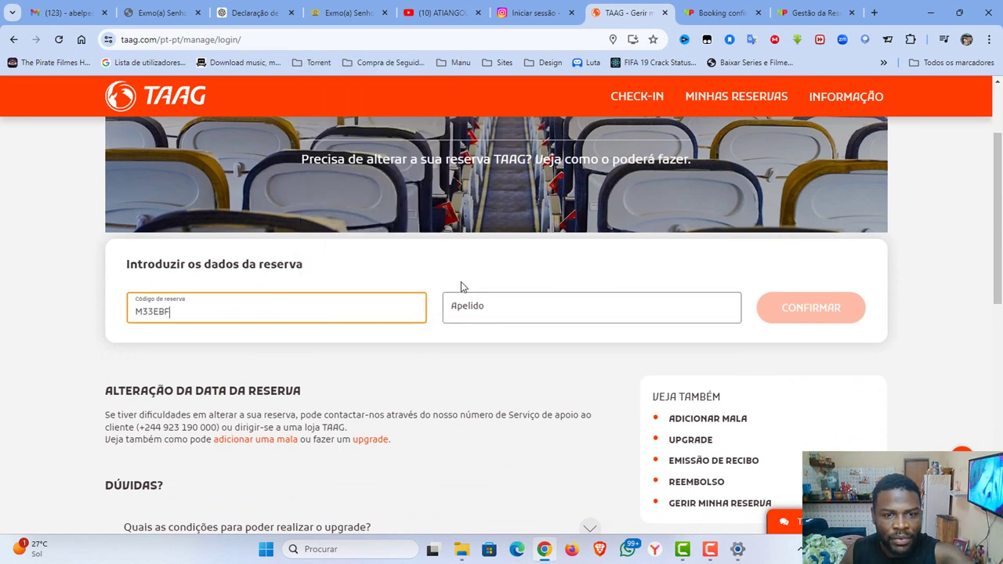
pyautogui.click(473, 306)
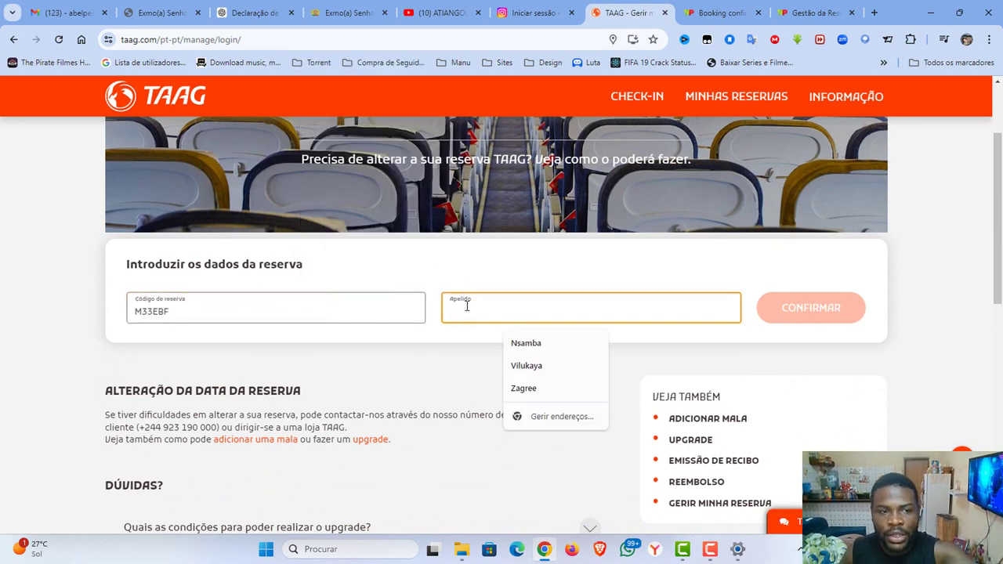
pyautogui.click(526, 341)
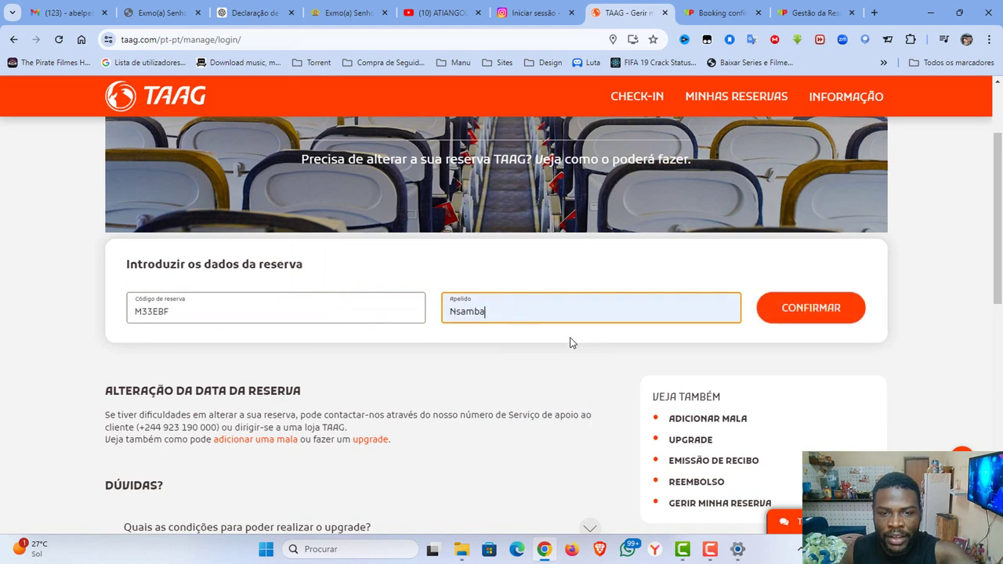
pyautogui.click(795, 312)
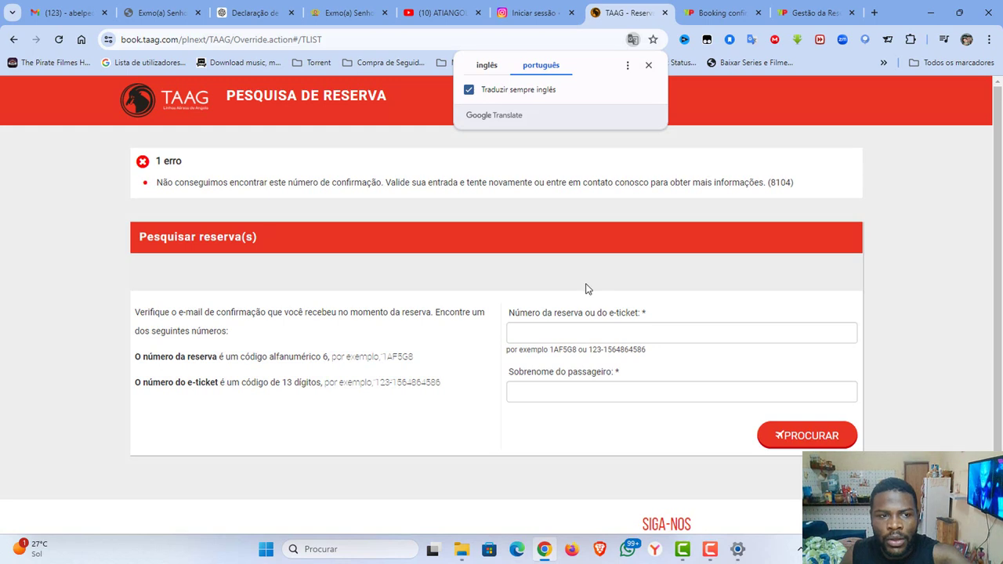
# Dismiss the translation prompt and re-enter the reservation code and surname to retrieve the booking.
pyautogui.click(649, 62)
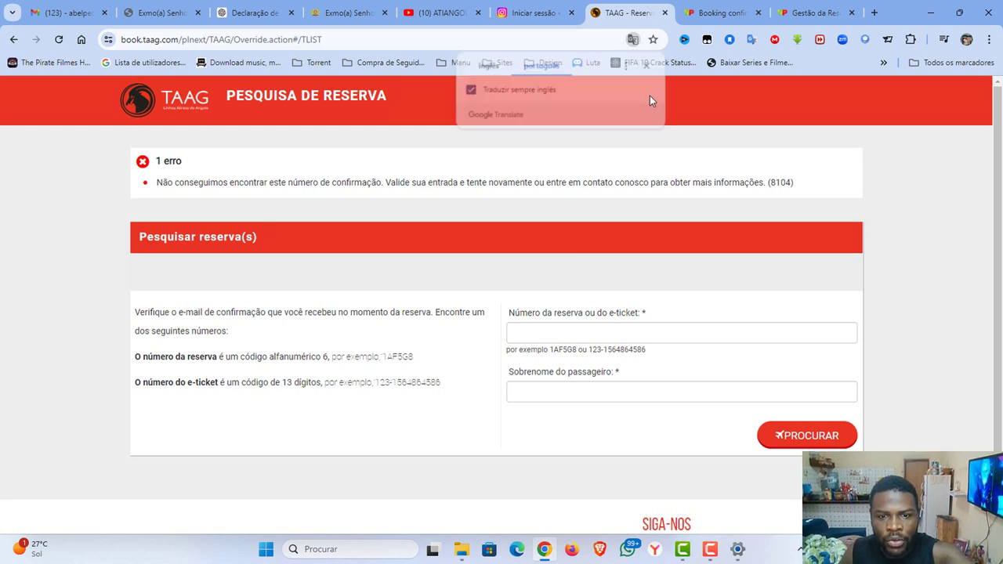
pyautogui.click(567, 335)
pyautogui.rightClick(567, 335)
pyautogui.click(595, 196)
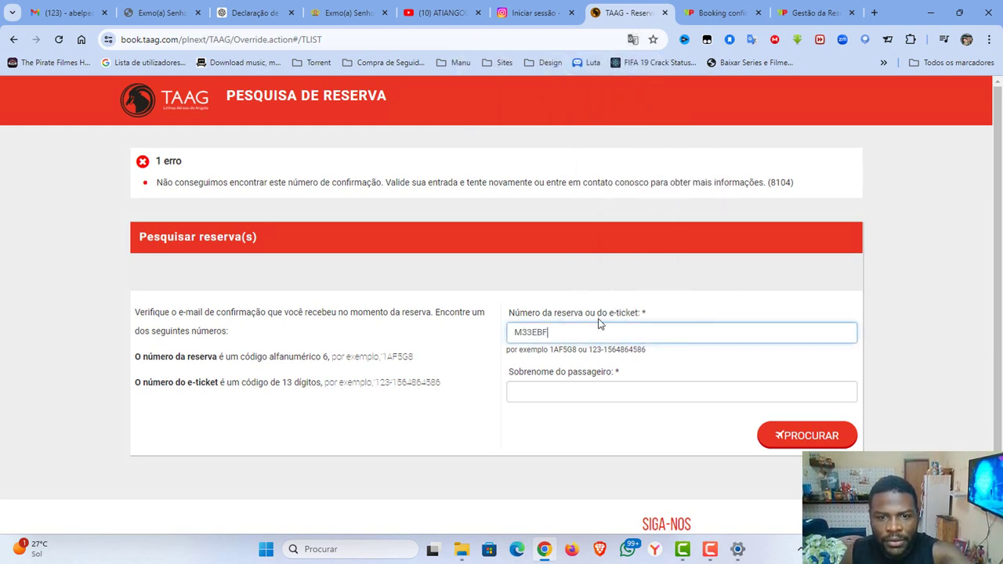
pyautogui.click(566, 394)
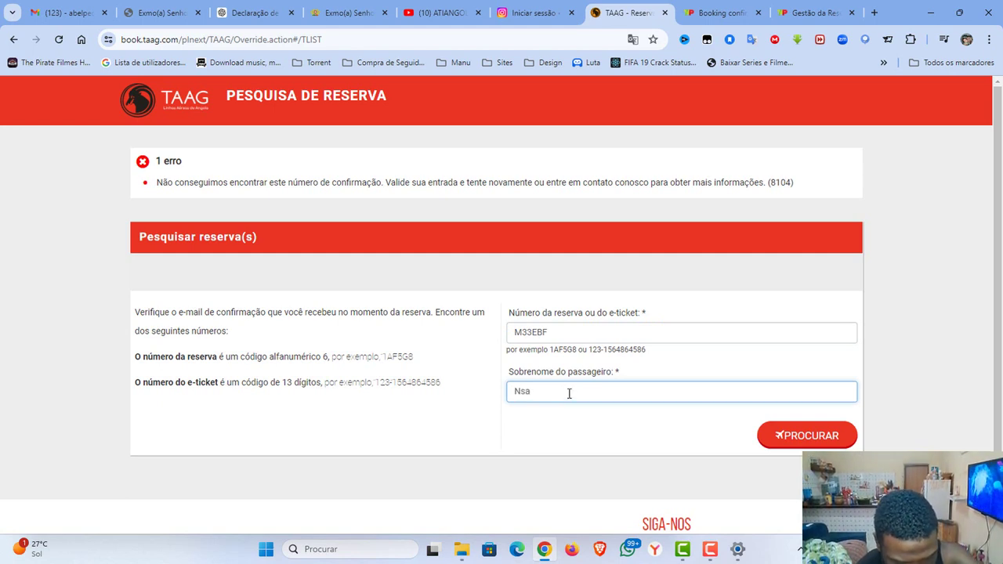
pyautogui.press('Return')
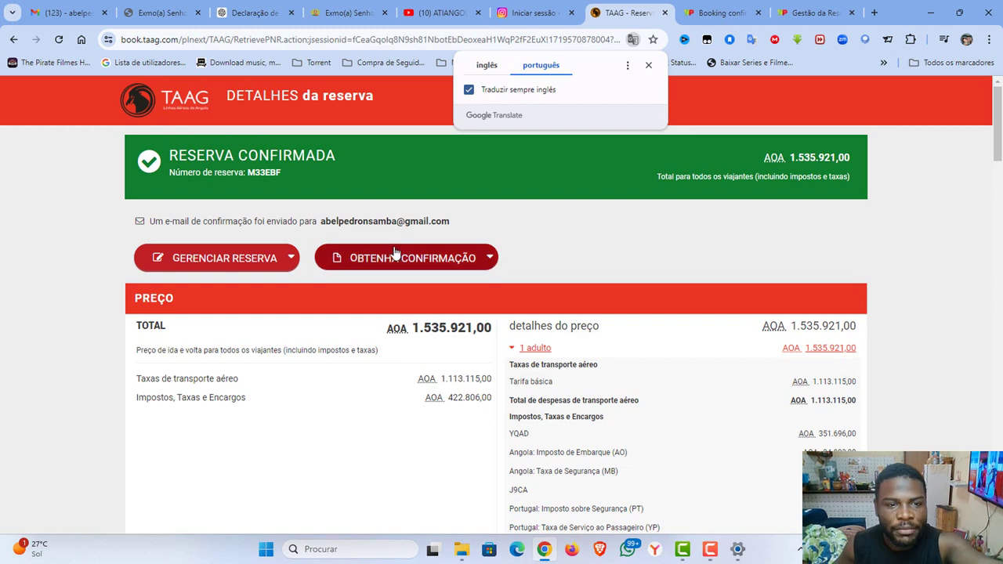
# Print the TAAG booking page to a PDF named 'TAAG - Reserva' on the desktop, then minimize Chrome.
pyautogui.scroll(-4, 595, 256)
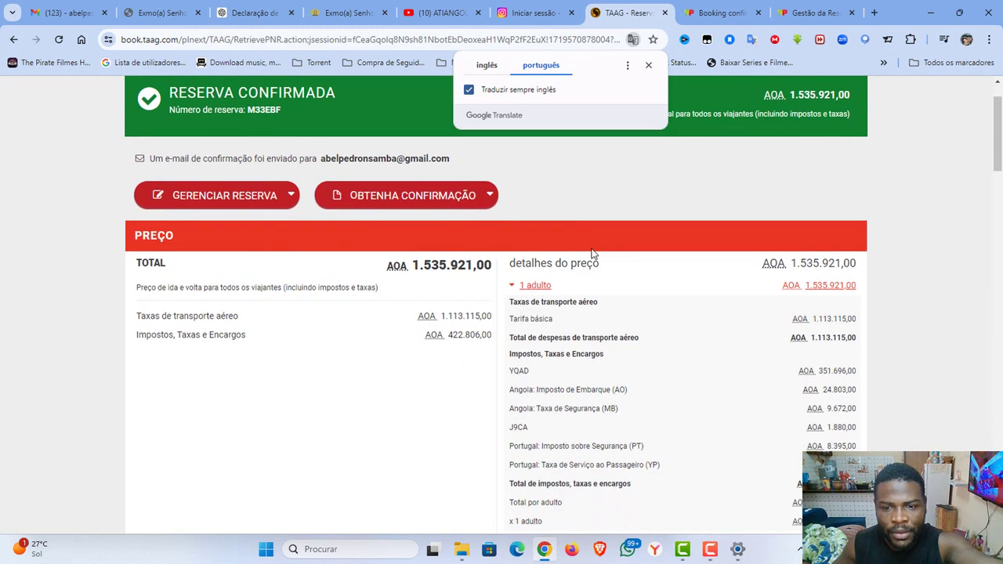
pyautogui.scroll(-3, 612, 250)
pyautogui.scroll(5, 612, 251)
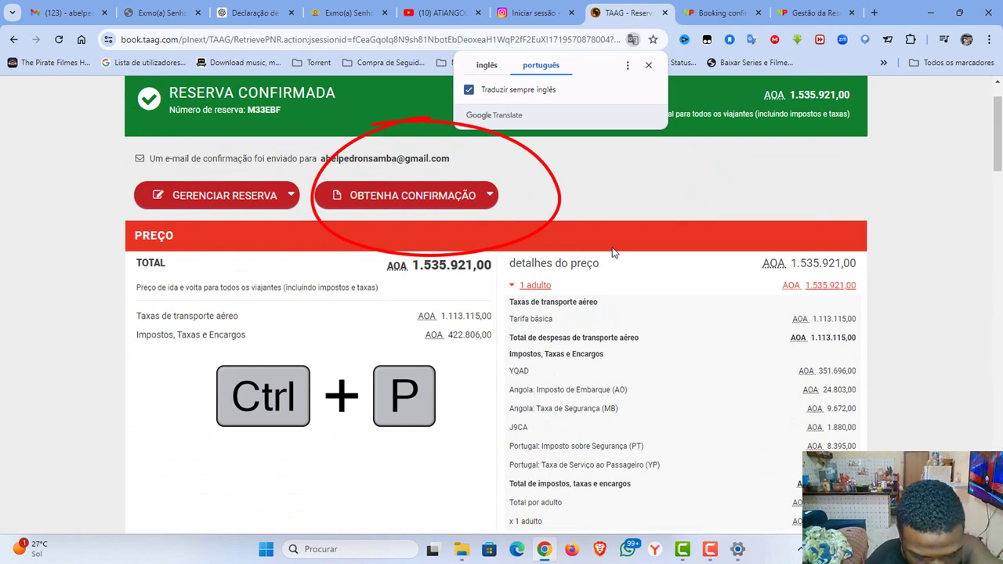
pyautogui.hotkey('ctrl', 'p')
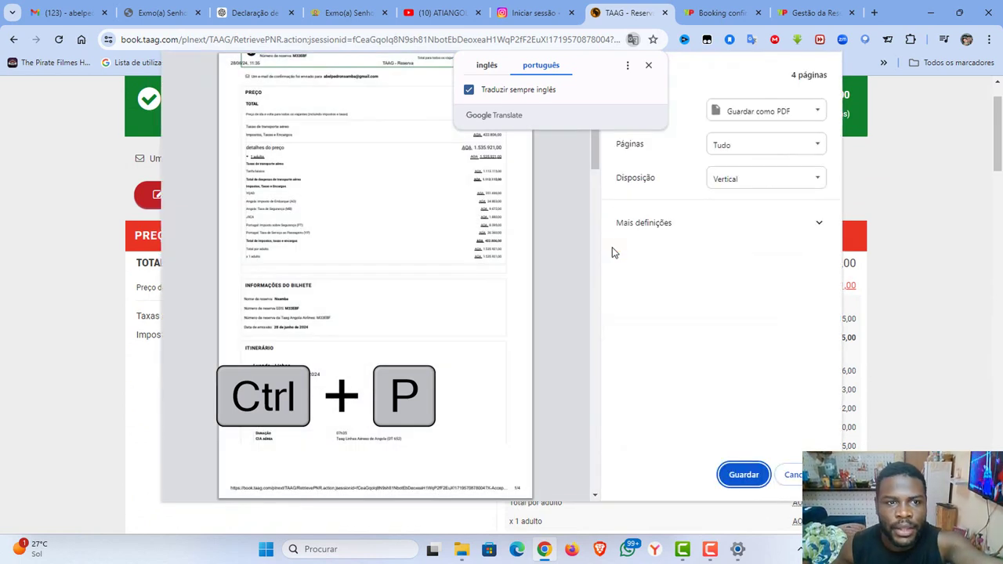
pyautogui.click(744, 475)
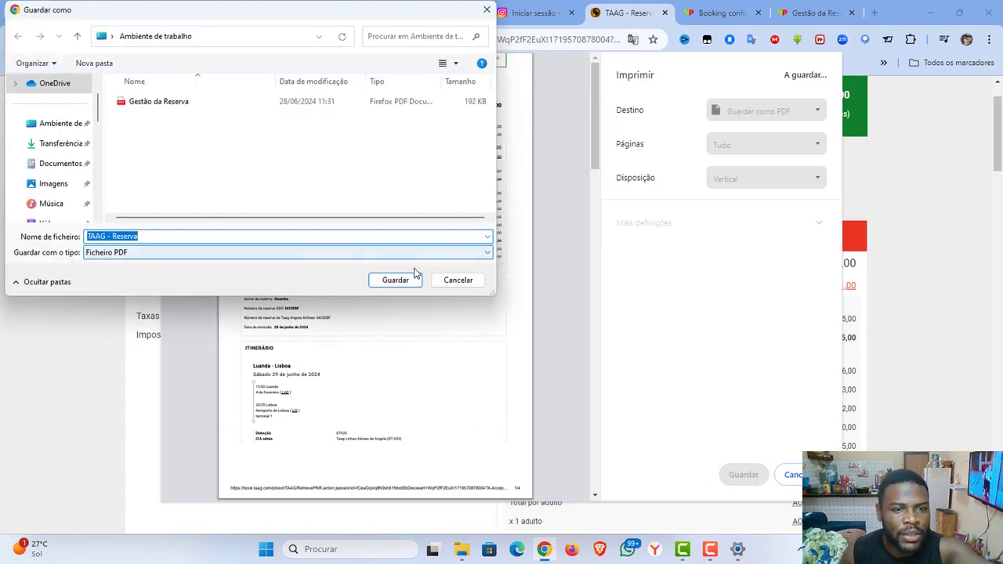
pyautogui.click(404, 280)
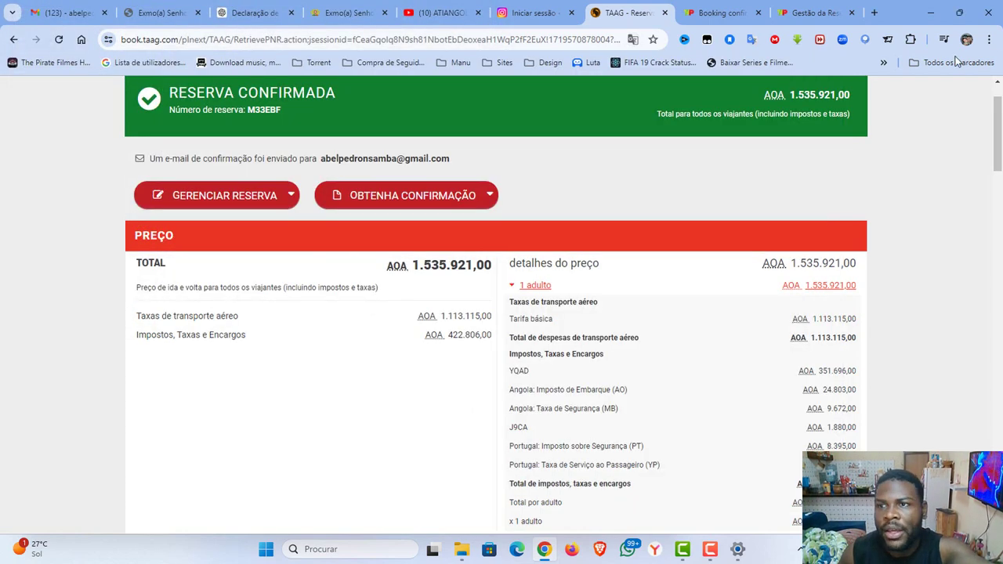
pyautogui.click(932, 12)
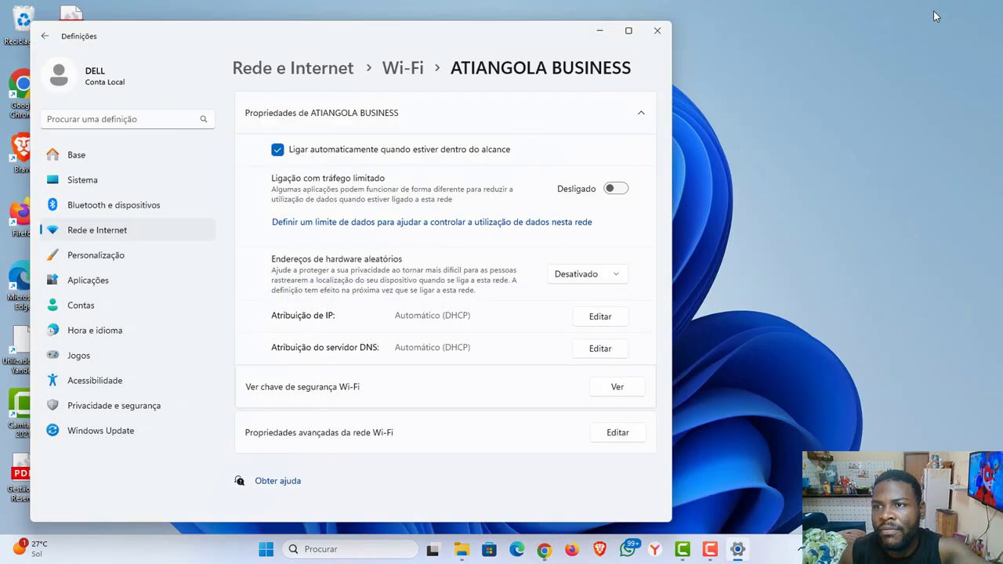
# Set aside the Gestão da Reserva PDF and open 'TAAG - Reserva' from the desktop in Firefox.
pyautogui.click(598, 31)
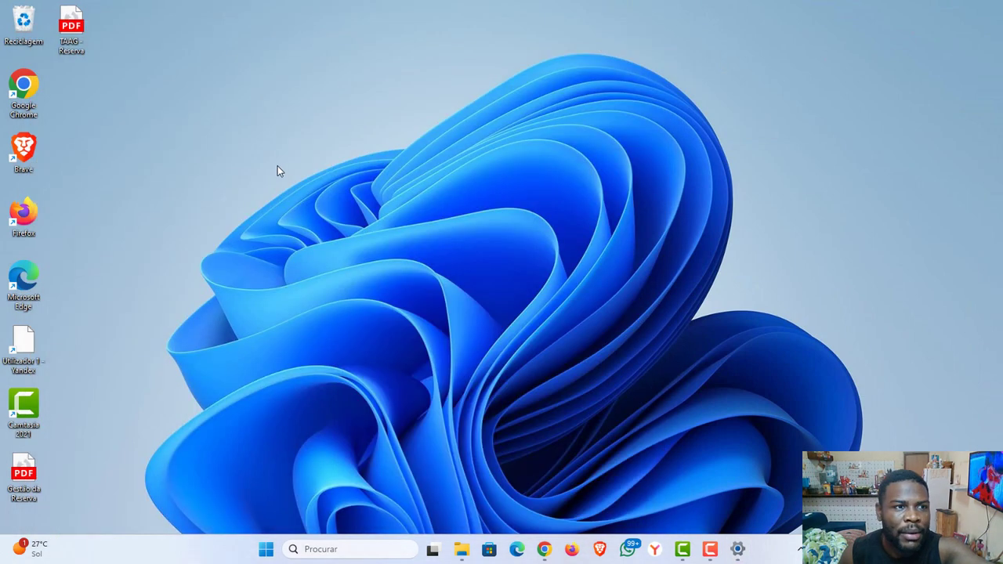
pyautogui.doubleClick(24, 479)
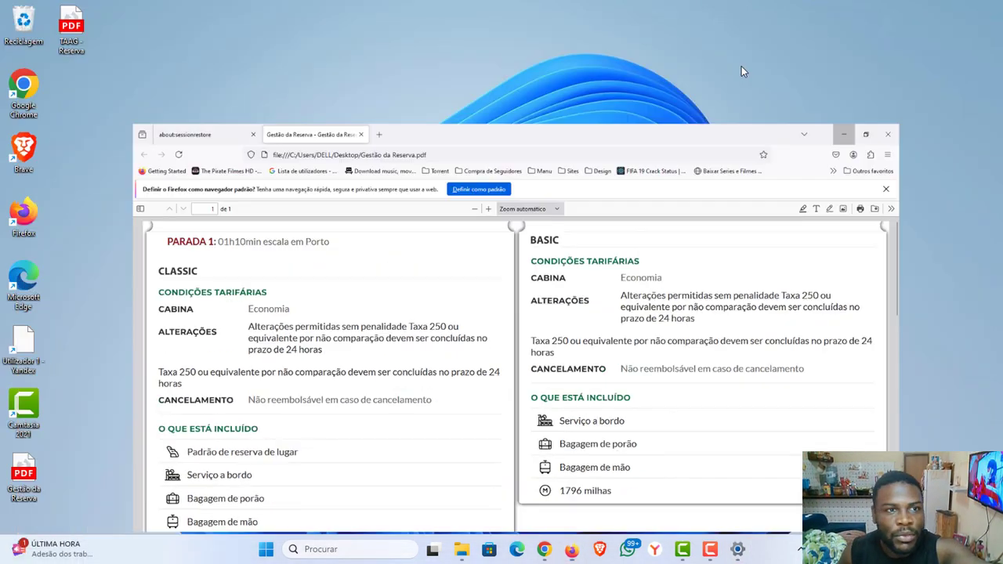
pyautogui.press('super+d')
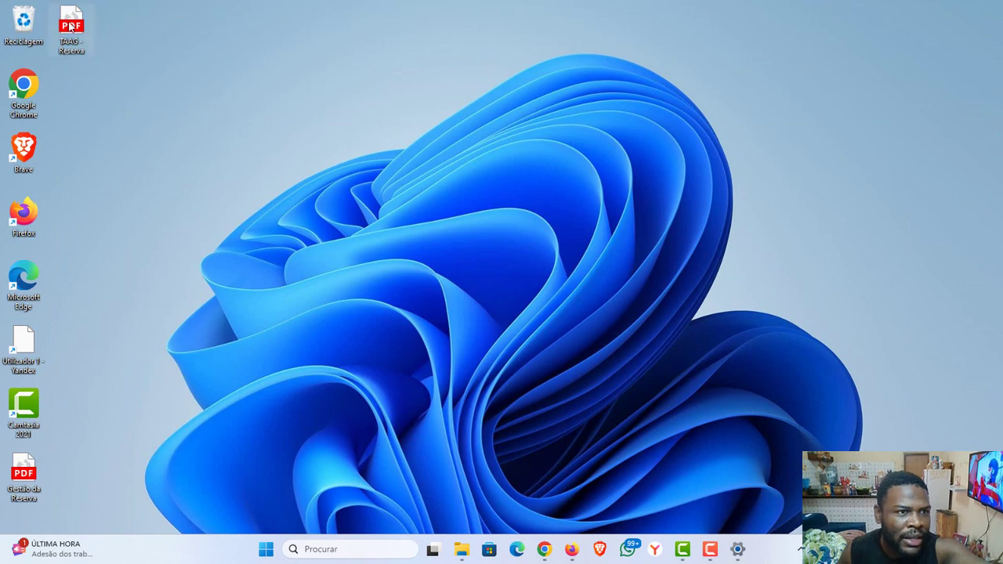
pyautogui.doubleClick(70, 27)
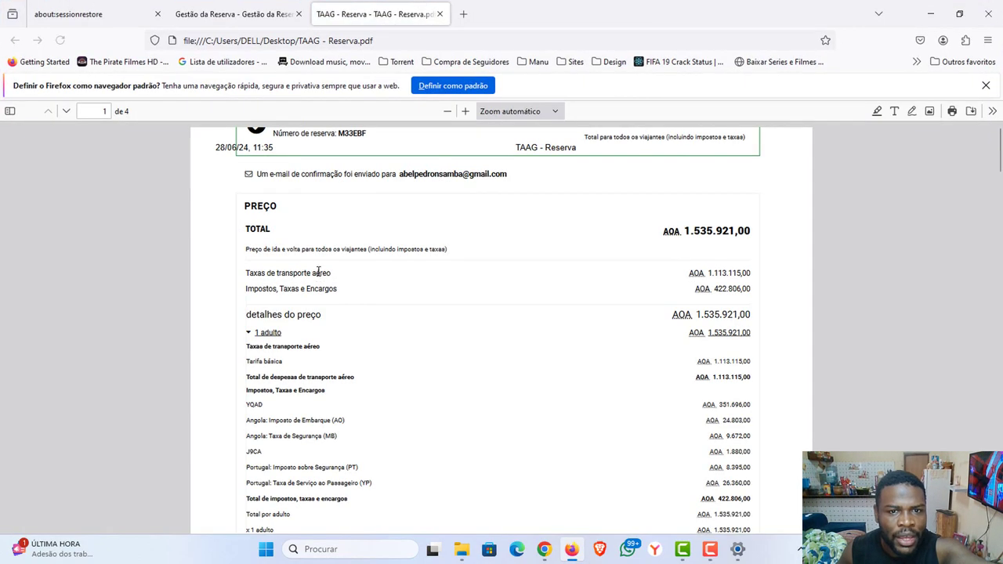
# Review the TAAG PDF's booking surname and the Lisboa - Luanda return flight.
pyautogui.scroll(5, 327, 272)
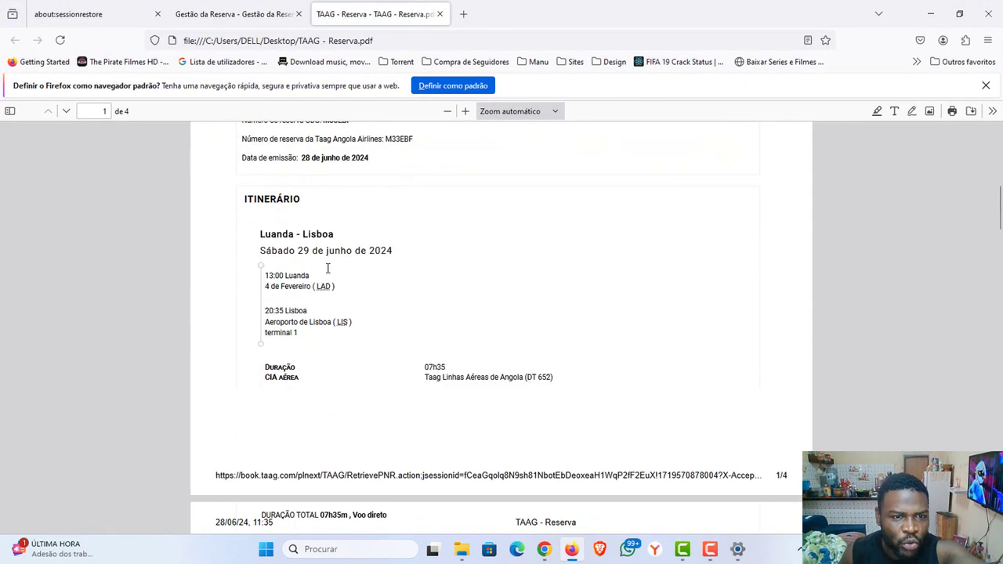
pyautogui.scroll(4, 302, 247)
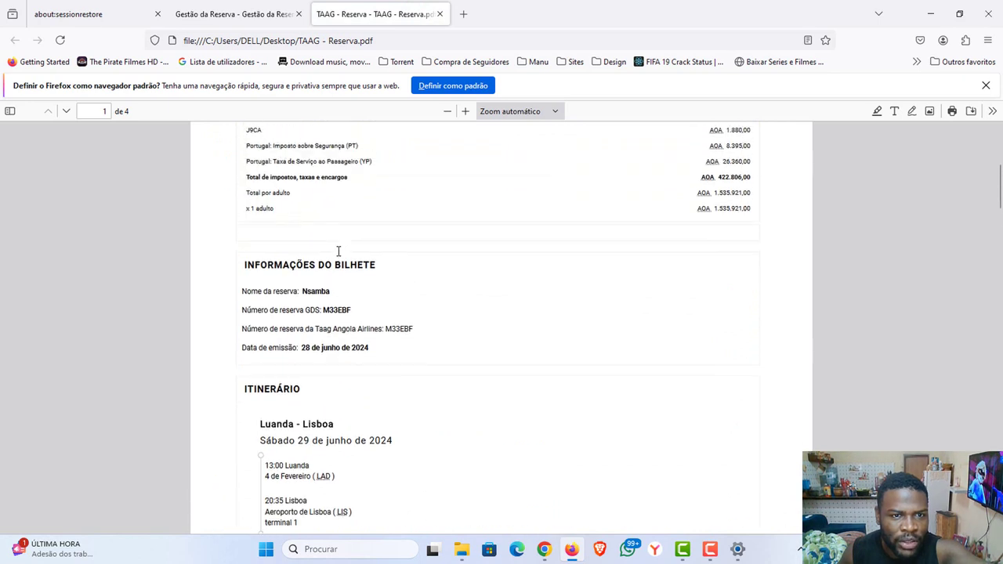
pyautogui.doubleClick(318, 293)
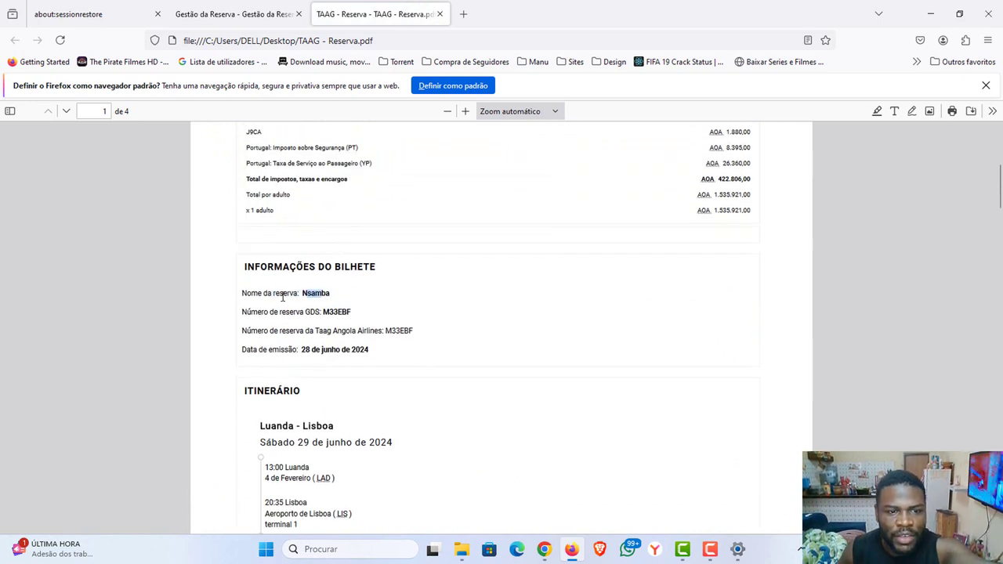
pyautogui.click(412, 298)
pyautogui.scroll(-2, 413, 298)
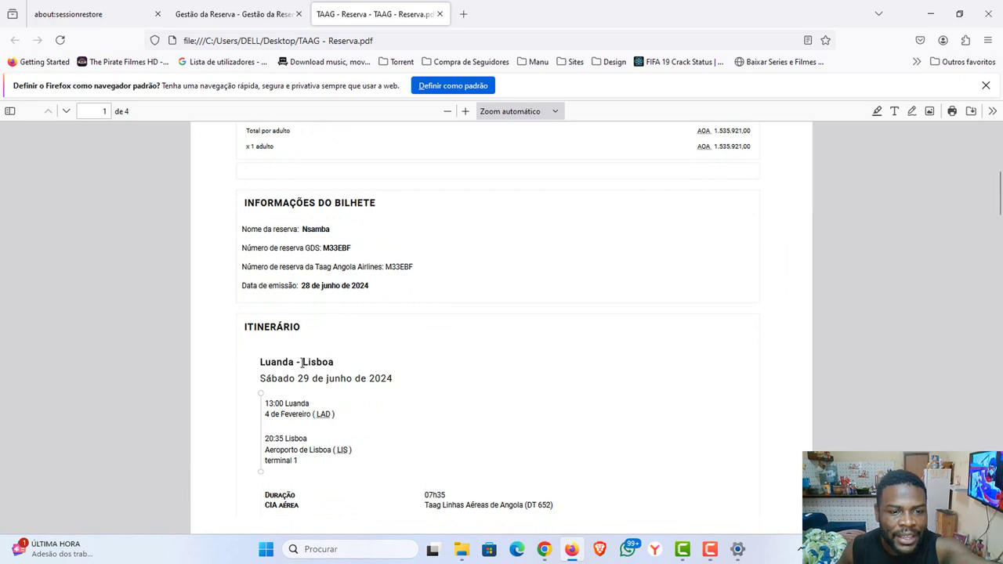
pyautogui.scroll(-8, 376, 376)
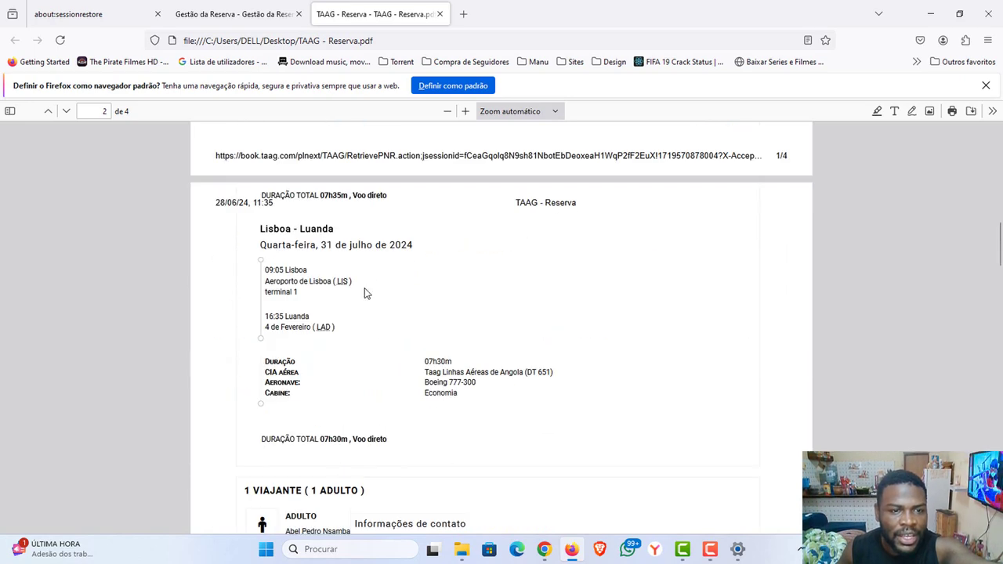
pyautogui.moveTo(434, 252); pyautogui.dragTo(320, 265)
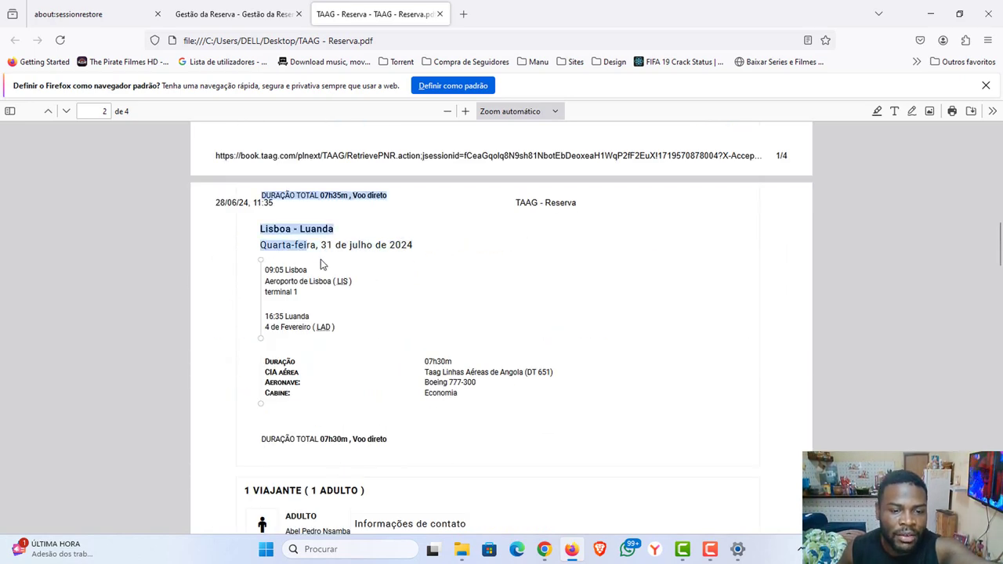
pyautogui.scroll(-10, 322, 263)
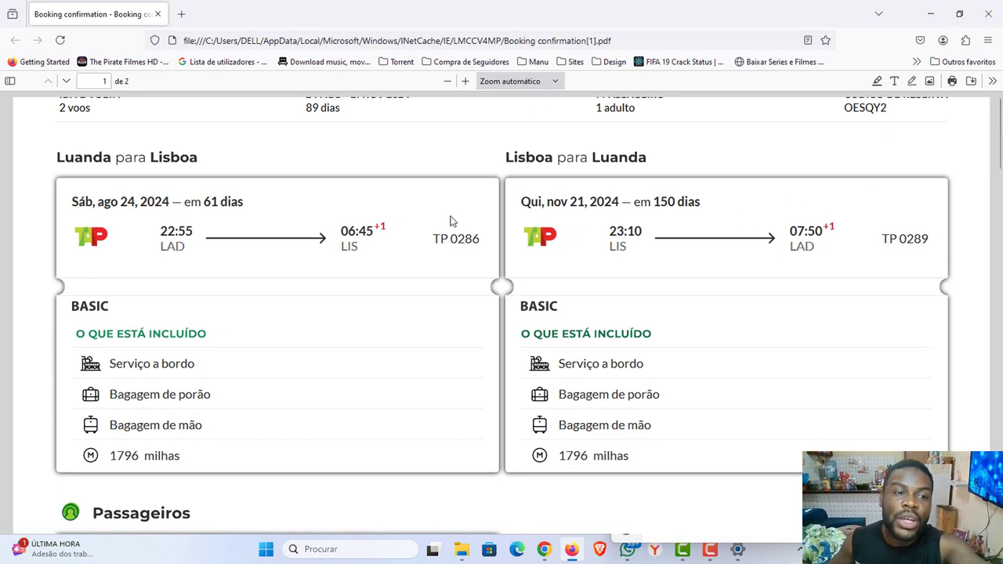
# Highlight the outbound flight date and passenger name in the TAP booking PDF, then close Firefox.
pyautogui.moveTo(168, 202); pyautogui.dragTo(408, 215)
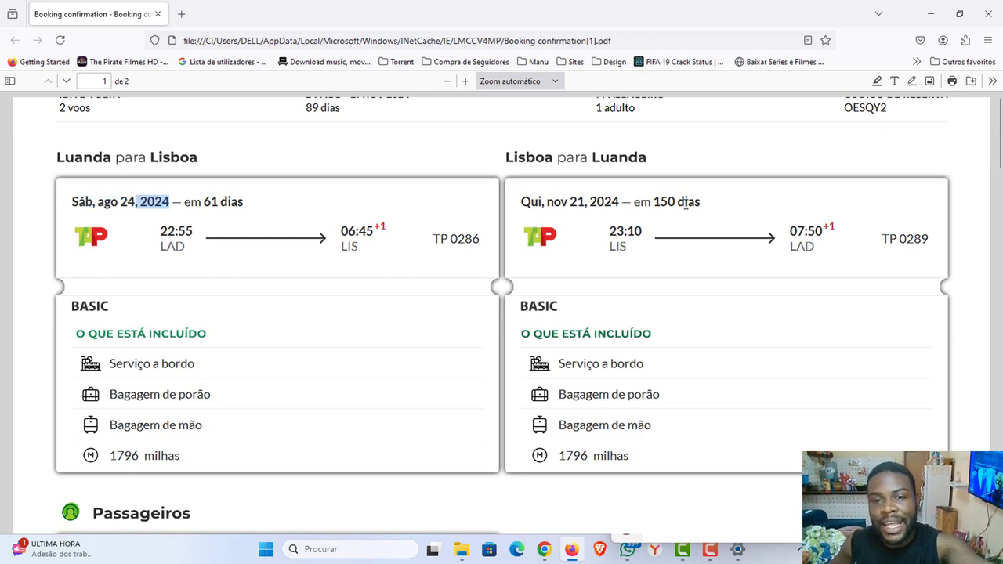
pyautogui.moveTo(625, 202); pyautogui.dragTo(572, 202)
pyautogui.scroll(-3, 370, 232)
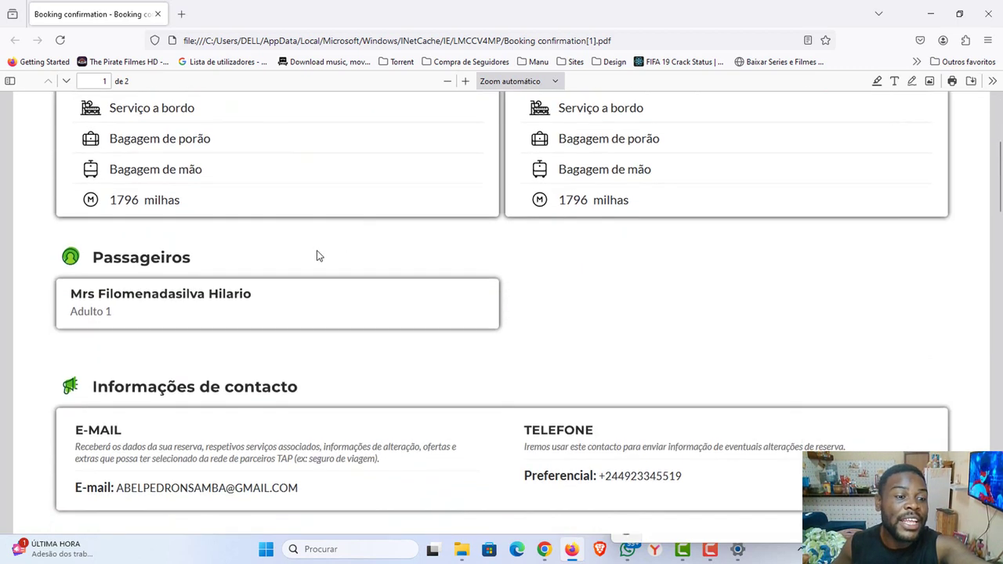
pyautogui.scroll(-1, 307, 280)
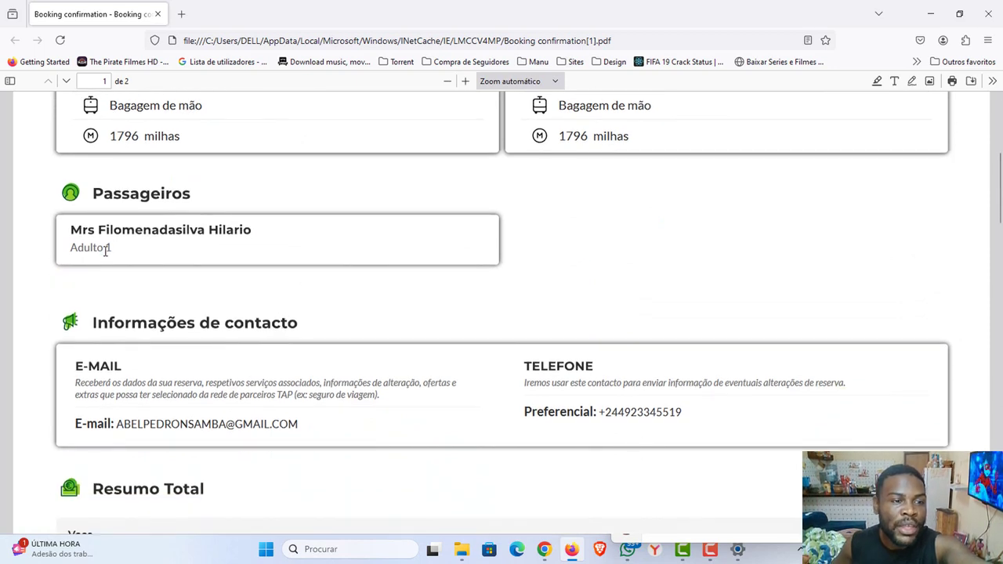
pyautogui.moveTo(105, 249); pyautogui.dragTo(616, 274)
pyautogui.scroll(5, 616, 274)
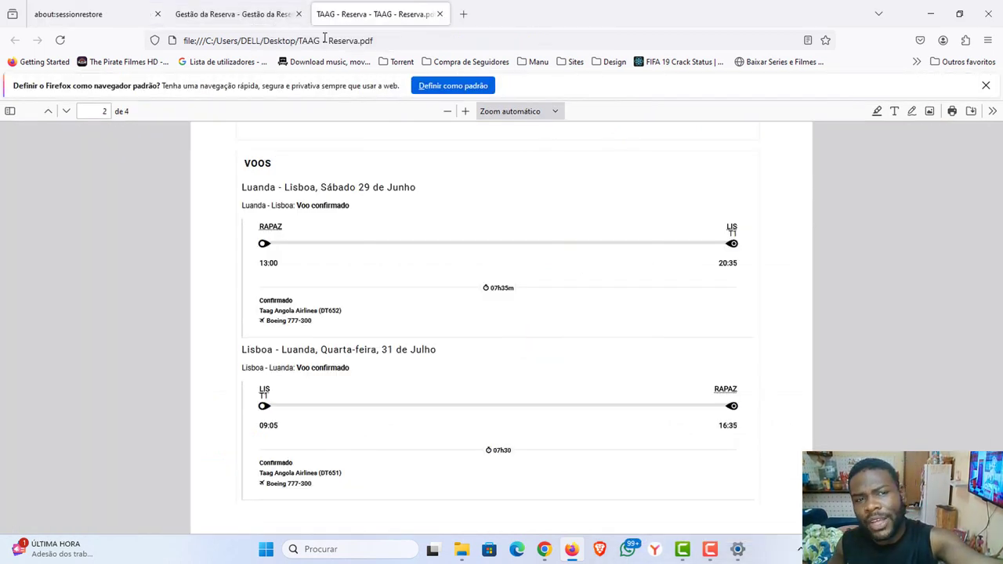
pyautogui.click(989, 14)
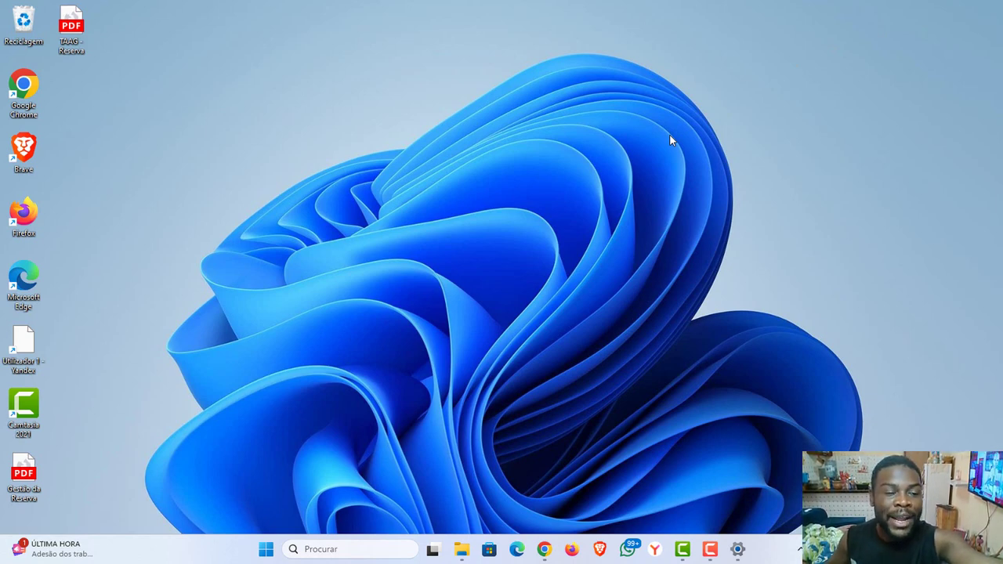
# Bring up WhatsApp from the taskbar.
pyautogui.click(627, 549)
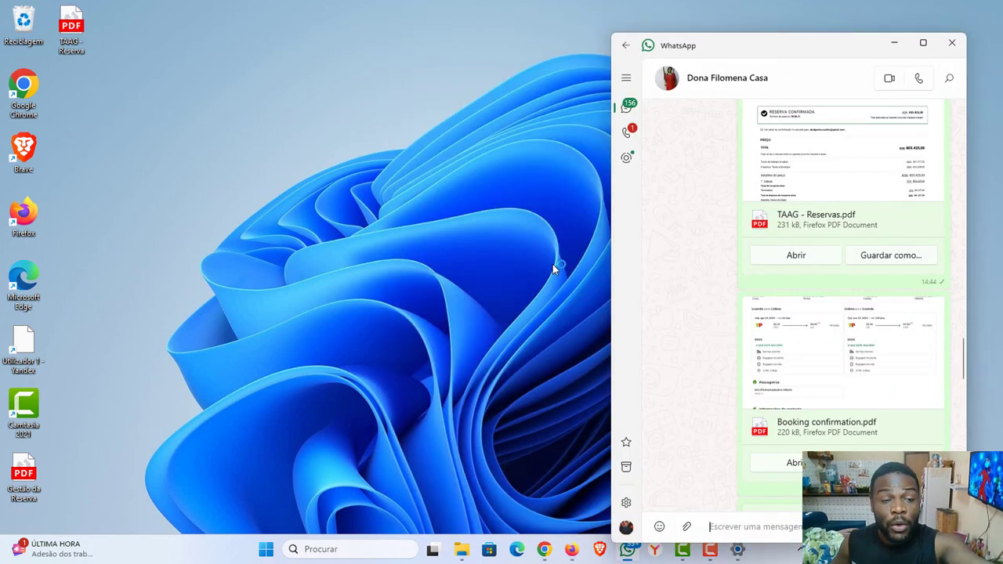